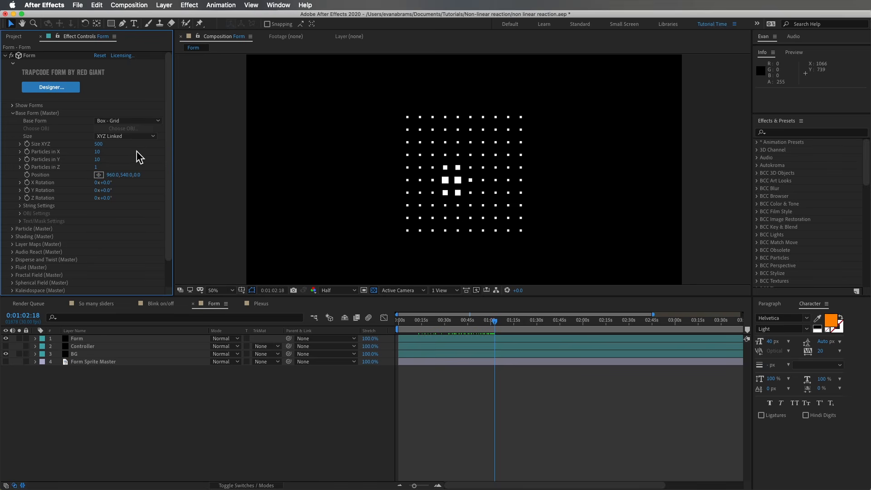
Examine the Form effect's Base Form, Particle and Layer Maps settings on the Form layer.
{"action": "left_click", "coordinate": [13, 113]}
{"action": "left_click", "coordinate": [30, 121]}
{"action": "left_click", "coordinate": [141, 129]}
{"action": "left_click", "coordinate": [177, 183]}
{"action": "left_click", "coordinate": [135, 137]}
{"action": "scroll", "coordinate": [661, 243], "scroll_direction": "down", "scroll_amount": 10}
{"action": "left_click", "coordinate": [385, 87]}
{"action": "left_click", "coordinate": [12, 121]}
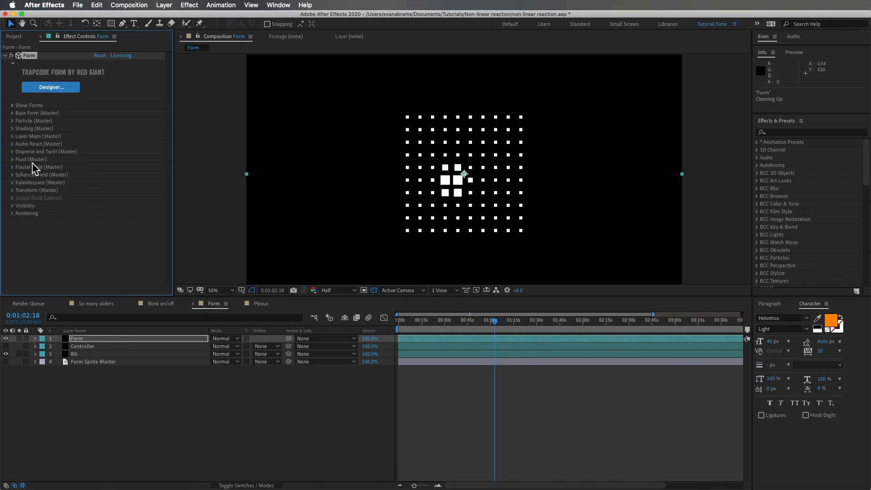
{"action": "left_click", "coordinate": [12, 136]}
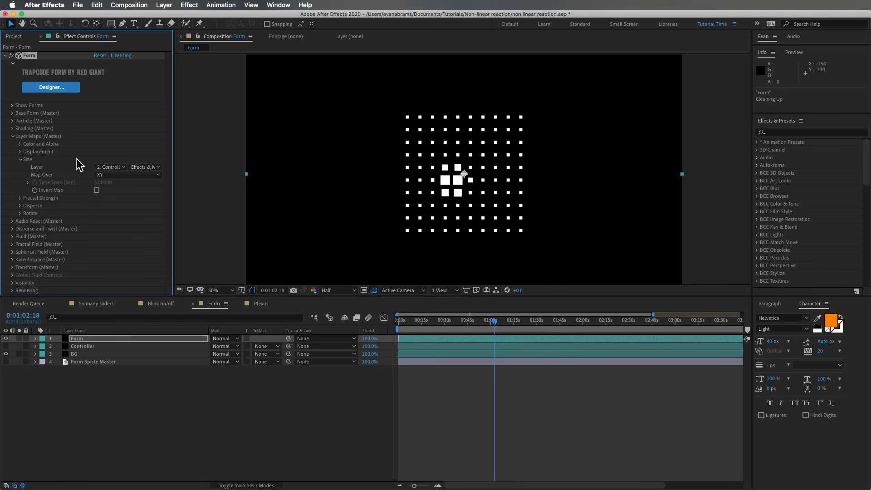
Make the Controller layer visible, solo it and examine its solid settings without changing them.
{"action": "left_click", "coordinate": [95, 346]}
{"action": "left_click", "coordinate": [6, 346]}
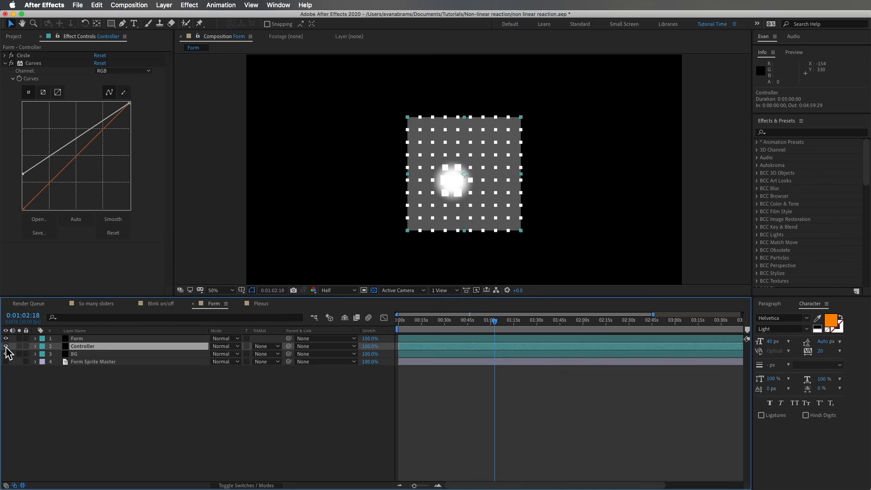
{"action": "left_click", "coordinate": [19, 346]}
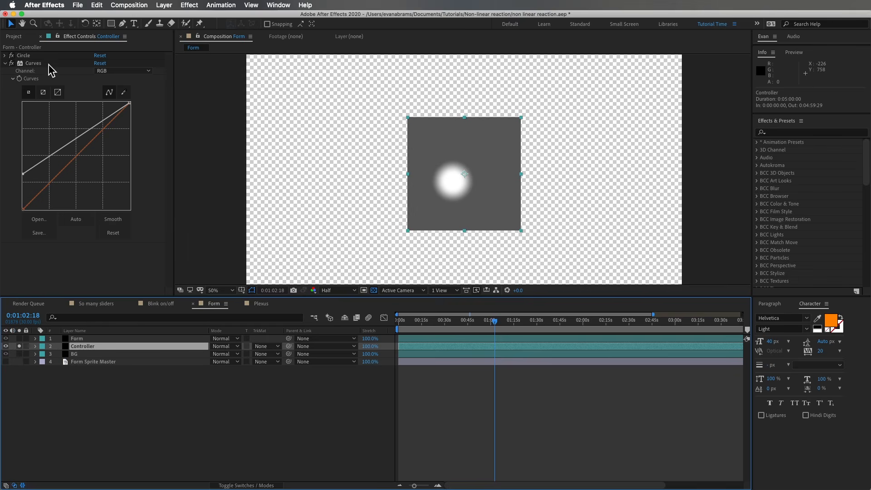
{"action": "left_click", "coordinate": [4, 64]}
{"action": "left_click", "coordinate": [164, 5]}
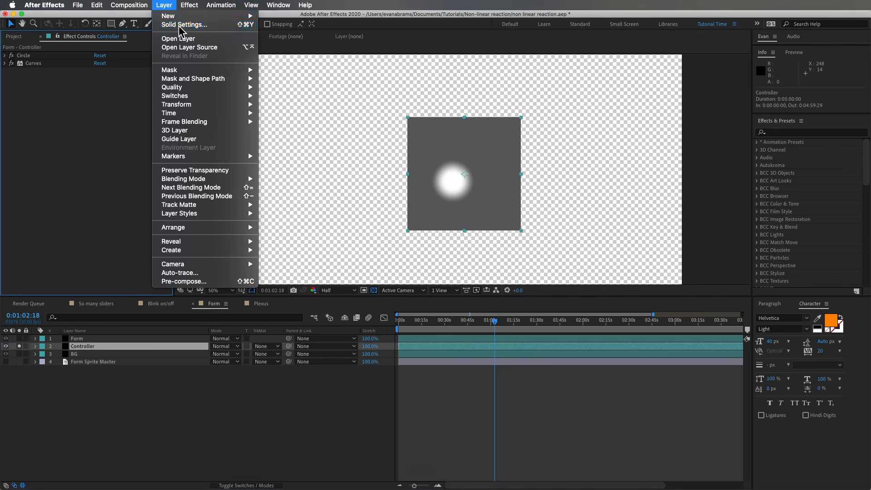
{"action": "left_click", "coordinate": [182, 25]}
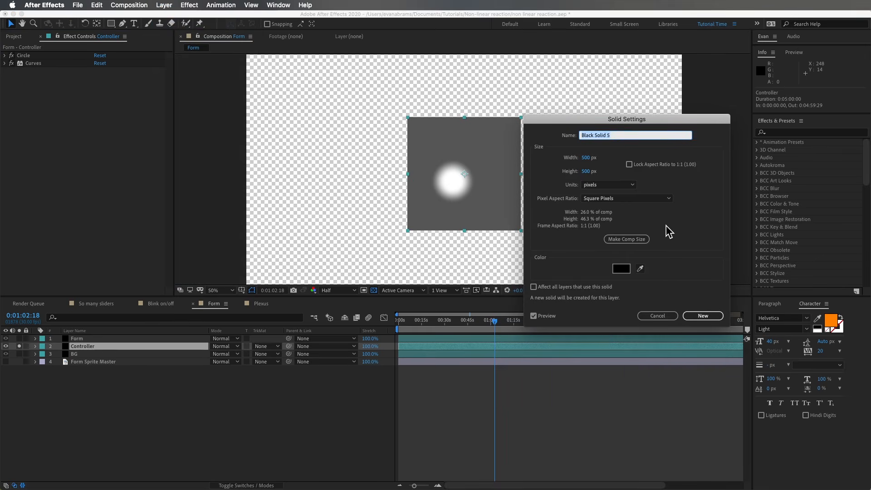
{"action": "left_click", "coordinate": [666, 314]}
Turn off the Circle and Curves effects on the Controller layer, and re-enable only Circle with its settings expanded.
{"action": "left_click_drag", "start_coordinate": [12, 55], "coordinate": [11, 63]}
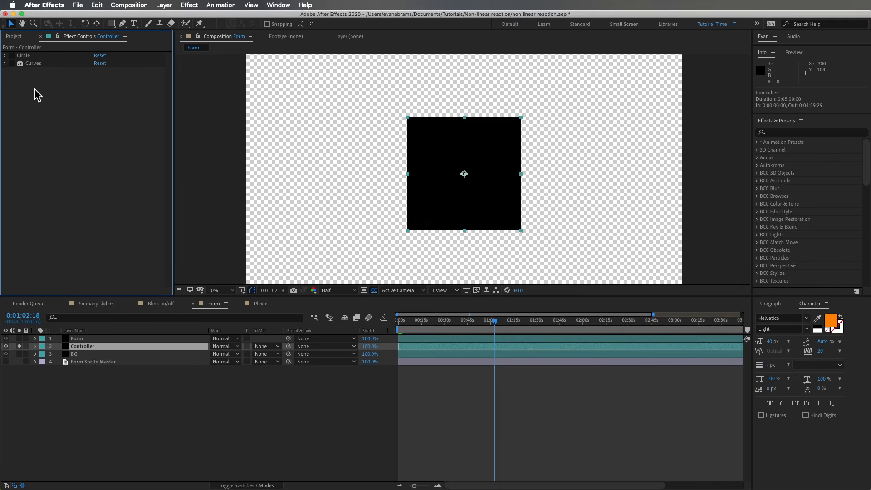
{"action": "left_click", "coordinate": [24, 55]}
{"action": "left_click", "coordinate": [5, 55]}
{"action": "left_click", "coordinate": [11, 55]}
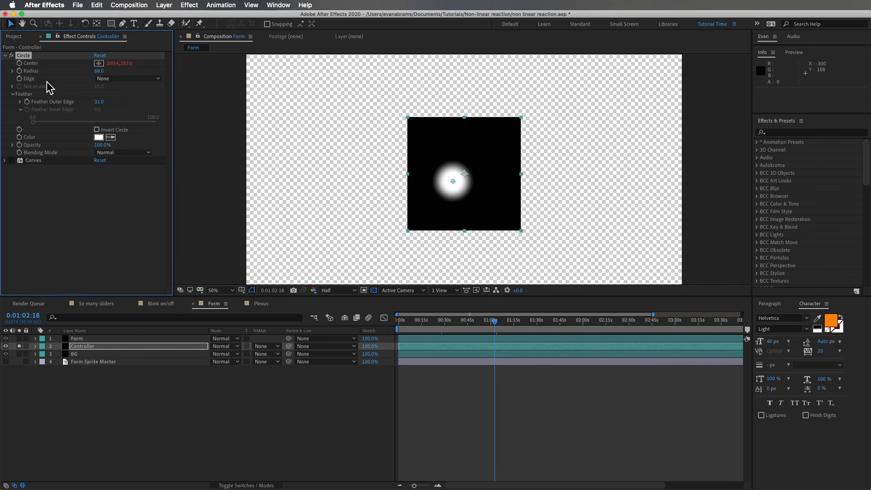
Set the Circle effect's Radius to 85 and Feather Outer Edge to 76, keeping its Blending Mode on Normal.
{"action": "left_click_drag", "start_coordinate": [103, 76], "coordinate": [122, 101]}
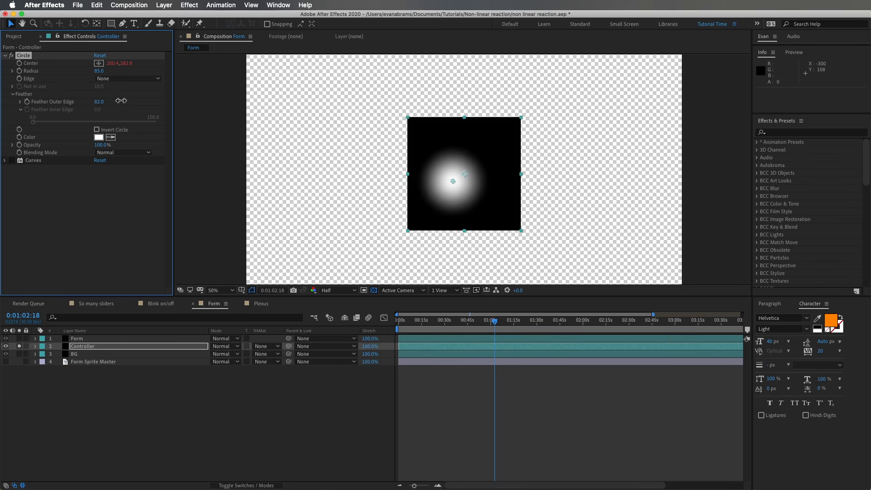
{"action": "left_click", "coordinate": [136, 153]}
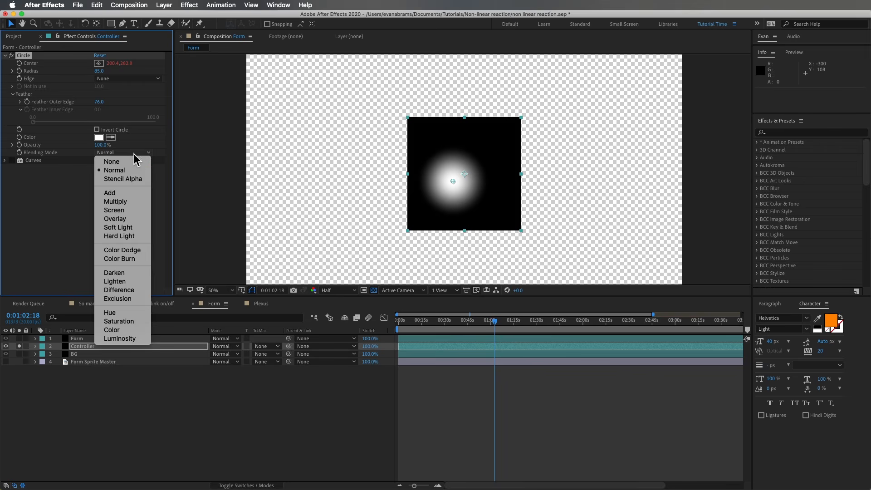
{"action": "left_click", "coordinate": [138, 171]}
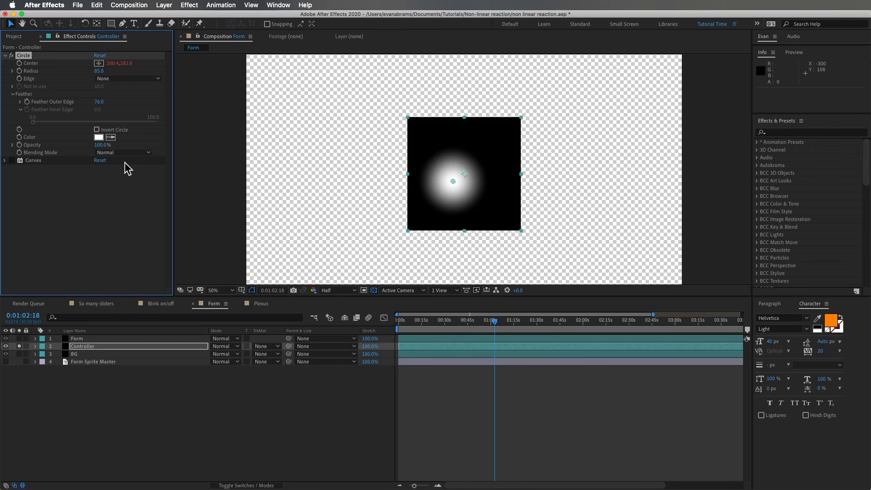
{"action": "left_click", "coordinate": [5, 56]}
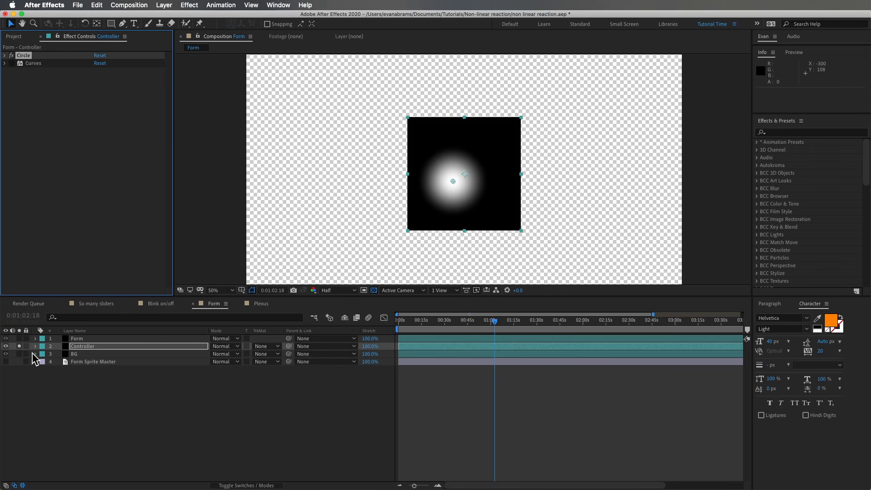
Unsolo and hide the Controller layer, and select the Form layer.
{"action": "left_click", "coordinate": [19, 346]}
{"action": "left_click", "coordinate": [89, 339]}
{"action": "left_click", "coordinate": [6, 346]}
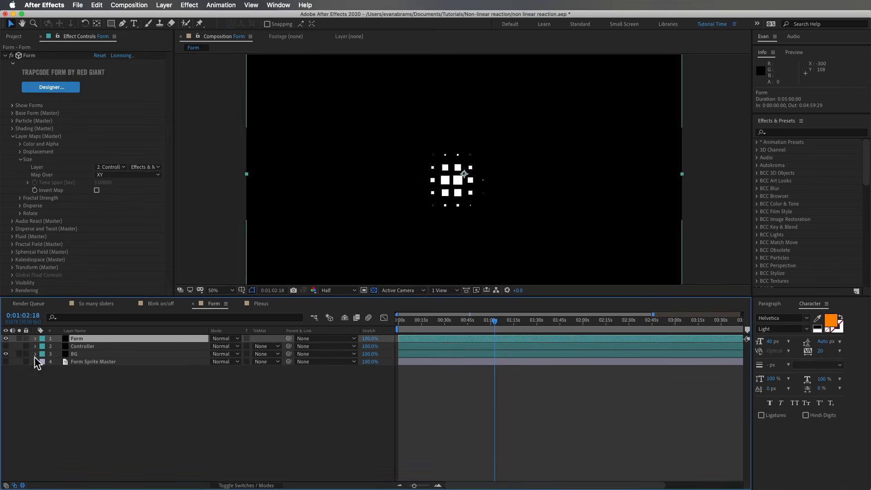
Preview the dot grid's animation from early in the timeline and briefly toggle the Controller layer's visibility.
{"action": "left_click", "coordinate": [422, 321]}
{"action": "key", "text": "space"}
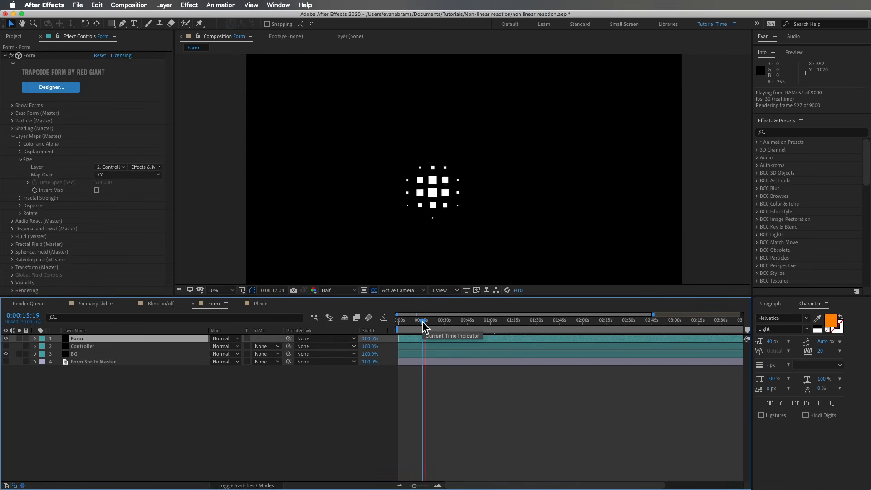
{"action": "left_click", "coordinate": [6, 346]}
{"action": "left_click", "coordinate": [6, 347]}
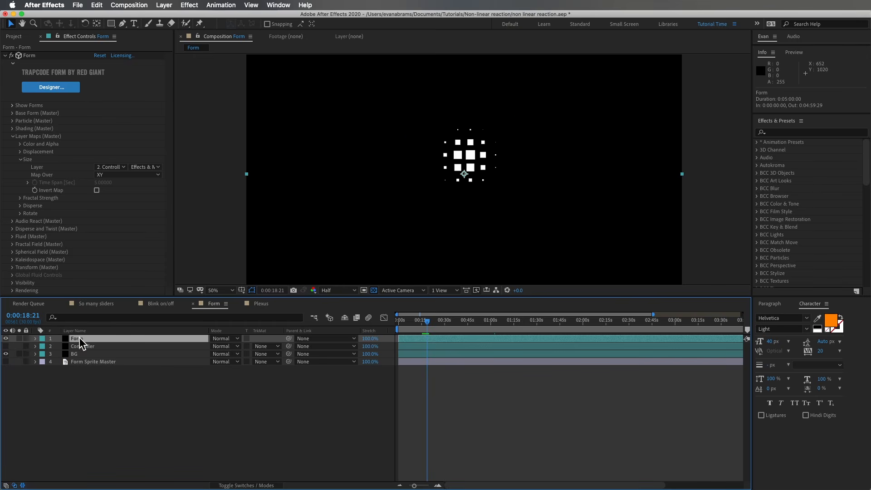
Assign the Controller layer with Effects & Masks as Form's Size layer map, mapped over XY.
{"action": "left_click", "coordinate": [125, 167]}
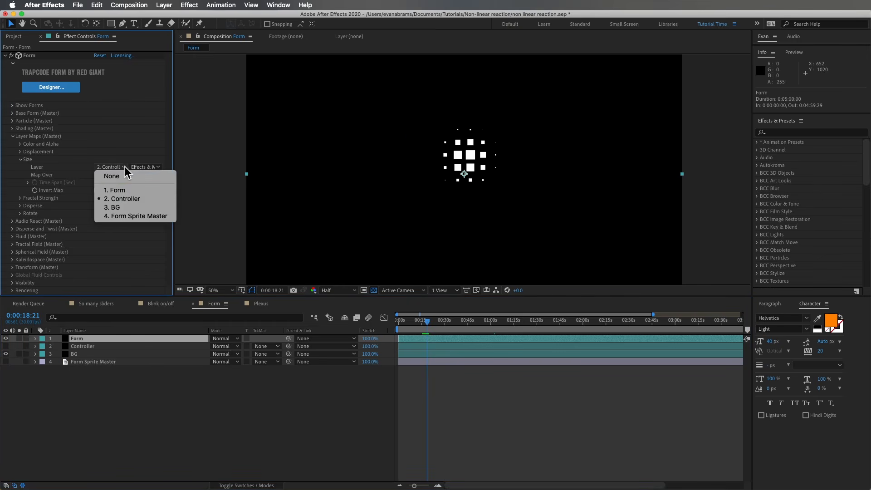
{"action": "left_click", "coordinate": [148, 200]}
{"action": "left_click", "coordinate": [158, 167]}
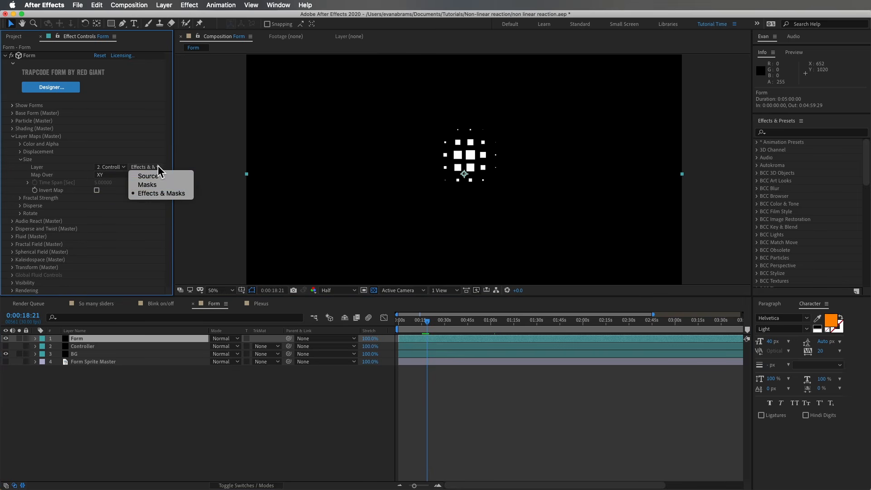
{"action": "left_click", "coordinate": [193, 199]}
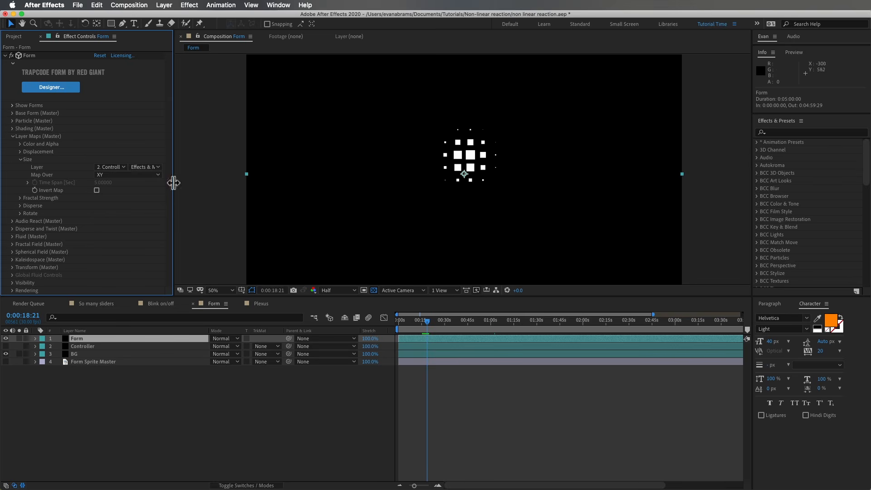
{"action": "left_click", "coordinate": [150, 175]}
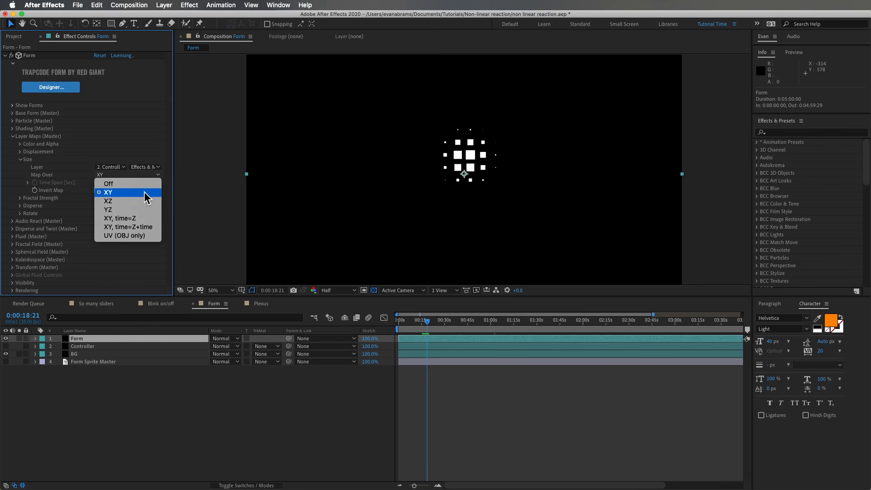
{"action": "left_click", "coordinate": [150, 193]}
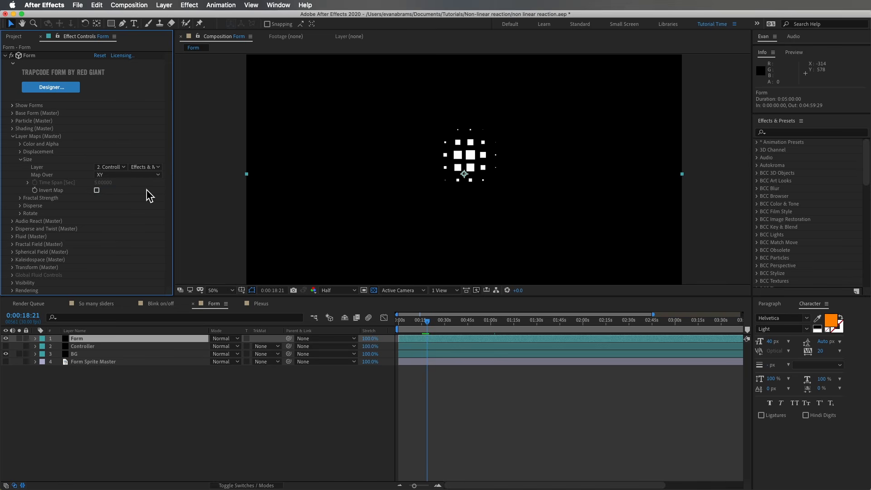
Play back the Form composition from about 0:00:16 to watch the particle sizes follow the circle.
{"action": "mouse_move", "coordinate": [419, 324]}
{"action": "left_mouse_down"}
{"action": "mouse_move", "coordinate": [411, 324]}
{"action": "mouse_move", "coordinate": [423, 328]}
{"action": "left_mouse_up"}
{"action": "key", "text": "space"}
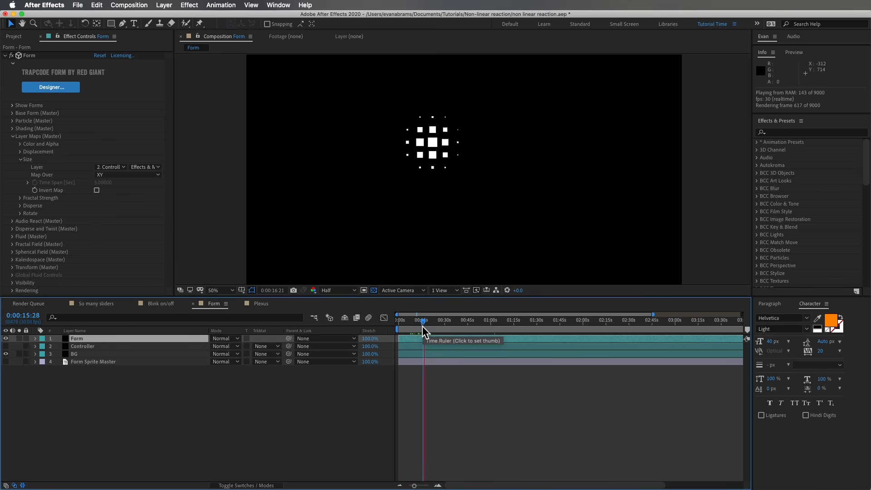
{"action": "key", "text": "space"}
Re-enable the Controller layer's Curves effect and expand its graph, showing the layer briefly to check its brightness and hiding it again.
{"action": "left_click", "coordinate": [82, 346]}
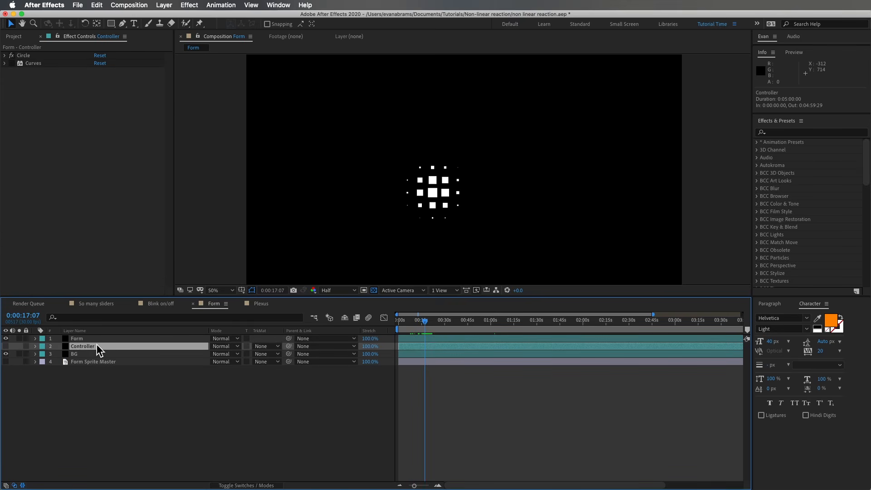
{"action": "left_click", "coordinate": [5, 346]}
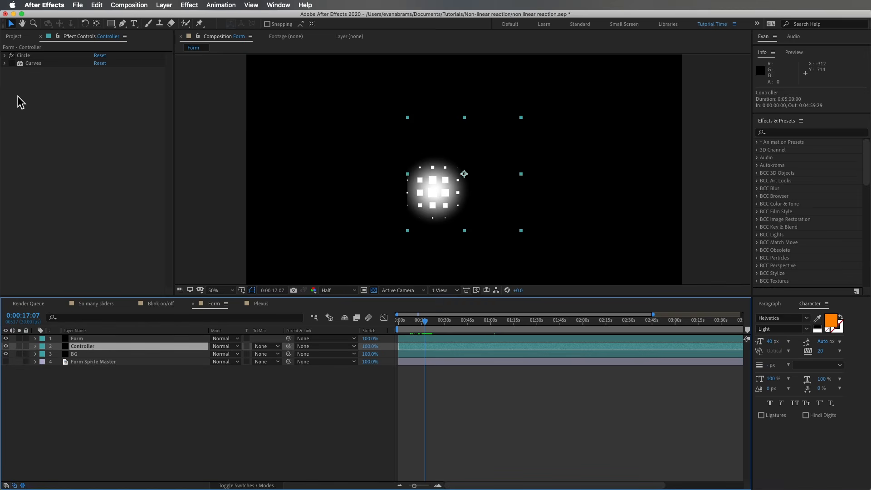
{"action": "left_click", "coordinate": [34, 64]}
{"action": "left_click", "coordinate": [12, 64]}
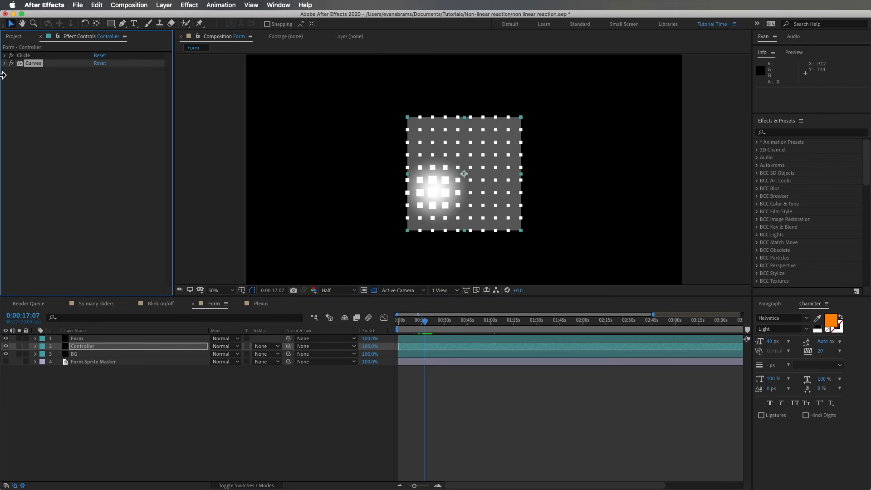
{"action": "left_click", "coordinate": [5, 64]}
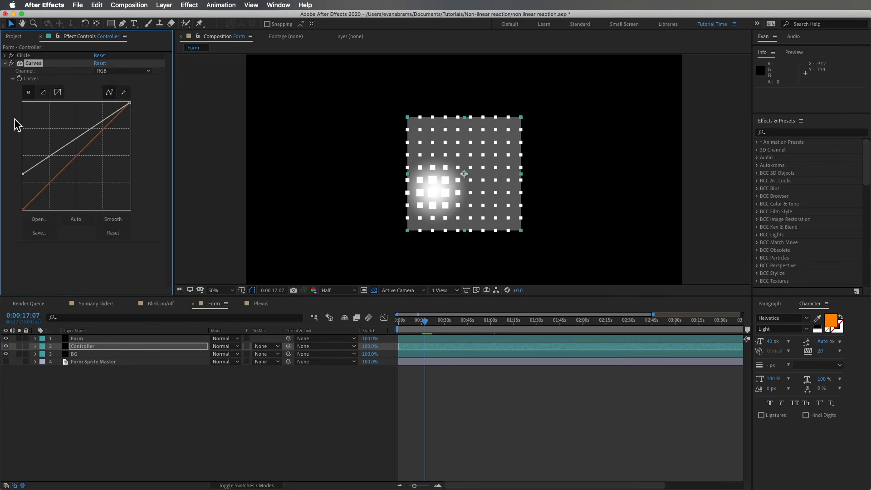
{"action": "left_click", "coordinate": [6, 346]}
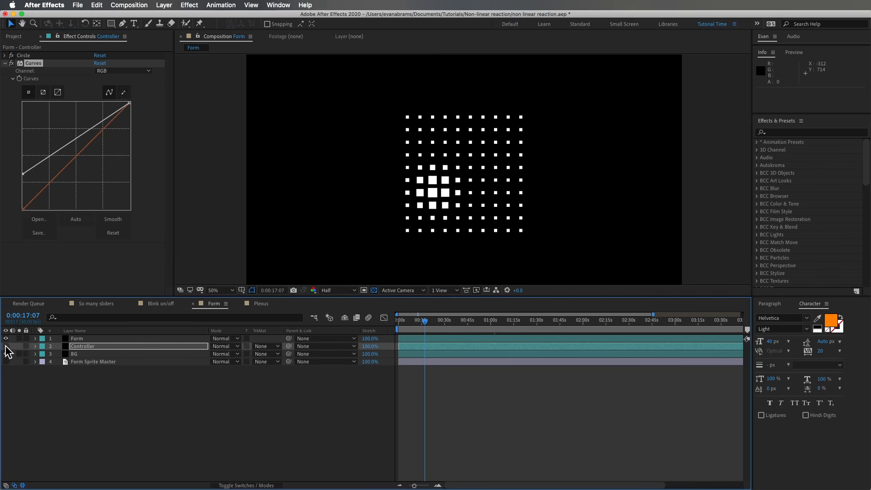
Lower the black point of the Controller layer's RGB curve and adjust the middle of the curve.
{"action": "mouse_move", "coordinate": [27, 173]}
{"action": "left_mouse_down"}
{"action": "mouse_move", "coordinate": [23, 214]}
{"action": "mouse_move", "coordinate": [25, 187]}
{"action": "left_mouse_up"}
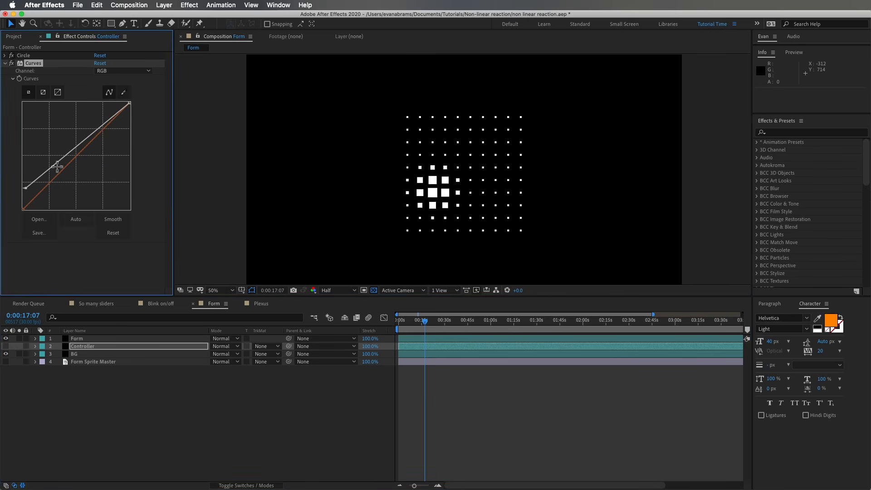
{"action": "mouse_move", "coordinate": [68, 154]}
{"action": "left_mouse_down"}
{"action": "mouse_move", "coordinate": [57, 123]}
{"action": "mouse_move", "coordinate": [87, 169]}
{"action": "mouse_move", "coordinate": [65, 150]}
{"action": "left_mouse_up"}
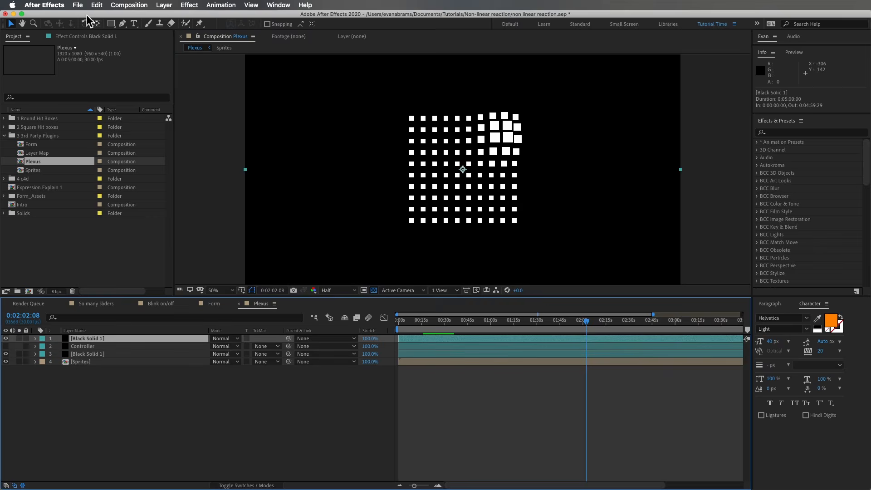
Examine the Plexus Color Map and Plexus Color Map 2 settings on the top Black Solid 1 layer.
{"action": "left_click", "coordinate": [93, 36]}
{"action": "left_click", "coordinate": [34, 72]}
{"action": "left_click", "coordinate": [5, 72]}
{"action": "left_click", "coordinate": [36, 64], "text": "shift"}
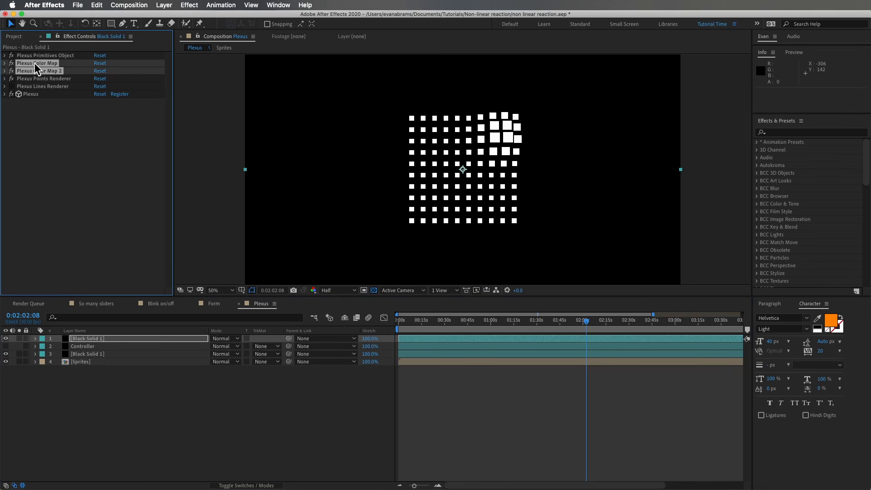
{"action": "left_click", "coordinate": [5, 71]}
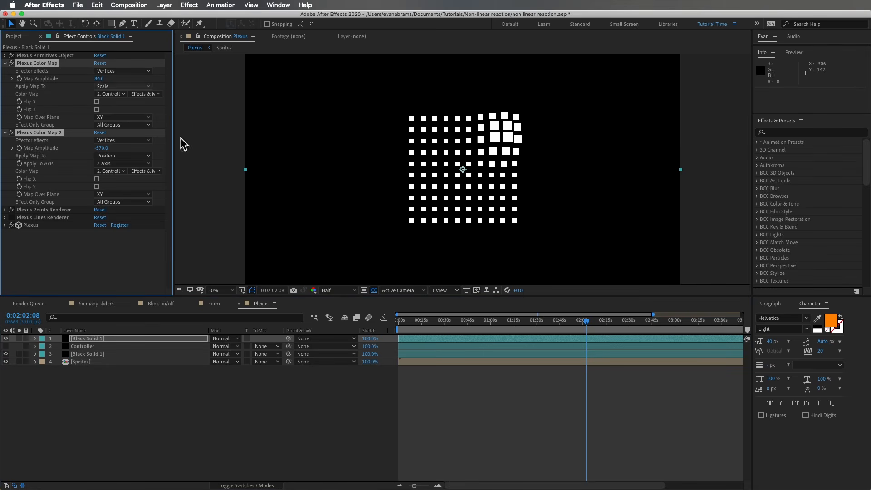
Preview the Plexus composition from about 0:01:19 and watch the grid's reaction enlarged to 100%.
{"action": "left_click_drag", "start_coordinate": [535, 324], "coordinate": [521, 323]}
{"action": "key", "text": "space"}
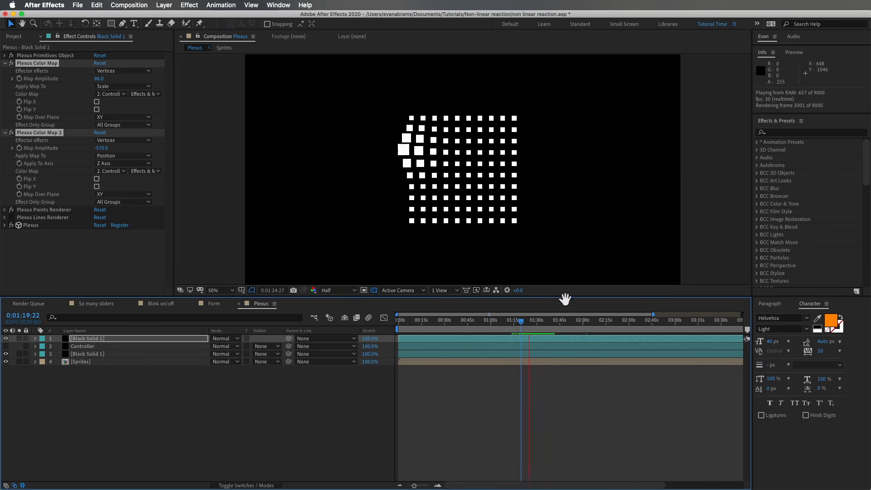
{"action": "scroll", "coordinate": [477, 171], "scroll_direction": "up", "scroll_amount": 2}
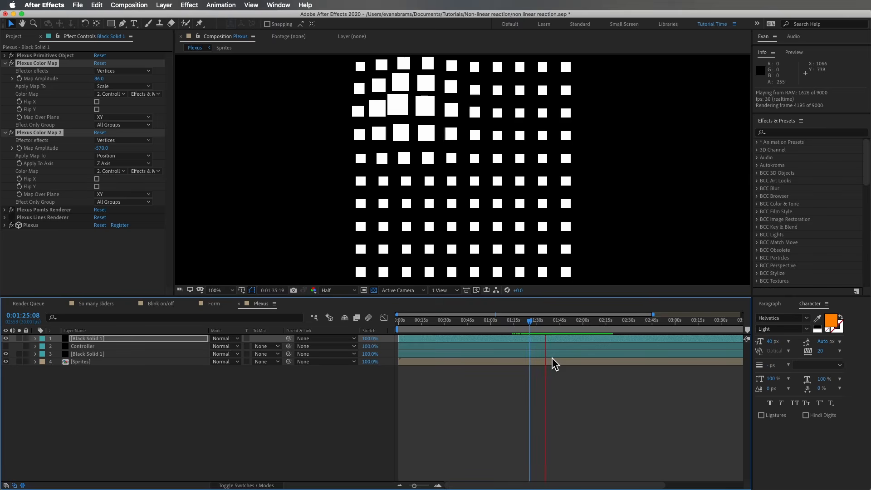
{"action": "key", "text": "space"}
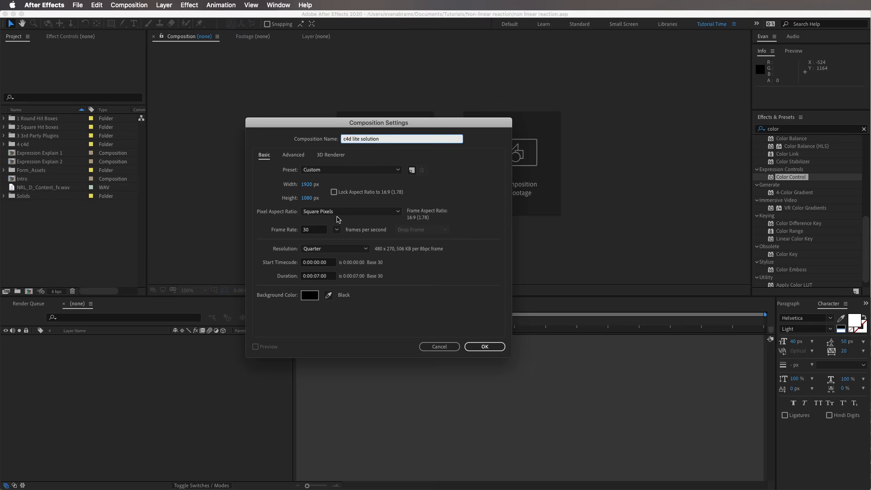
Create the 1920 x 1080, 30 fps, 7-second "c4d lite solution" composition and add a new Cinema 4D file layer named "grid of cubes.c4d".
{"action": "left_click", "coordinate": [485, 346]}
{"action": "right_click", "coordinate": [125, 347]}
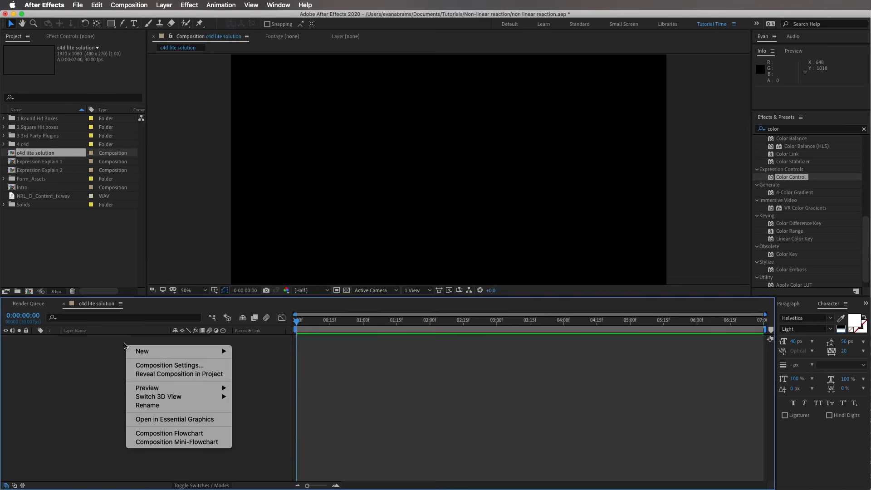
{"action": "mouse_move", "coordinate": [139, 352]}
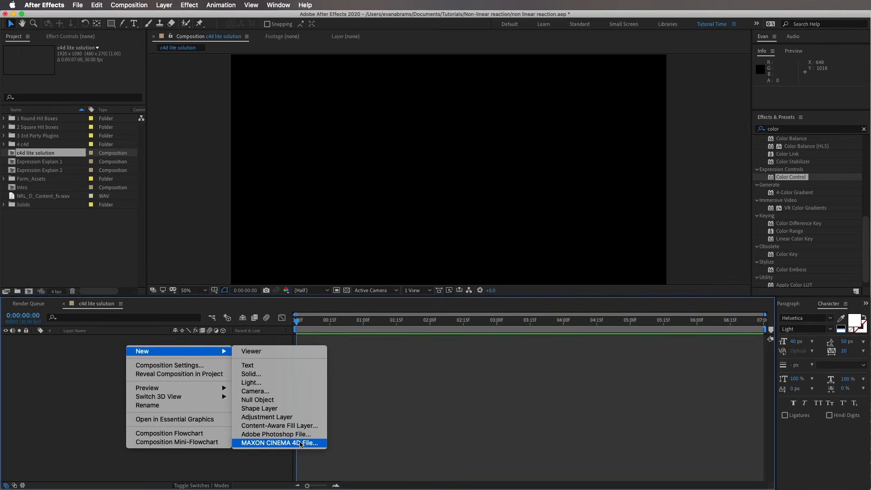
{"action": "left_click", "coordinate": [302, 443]}
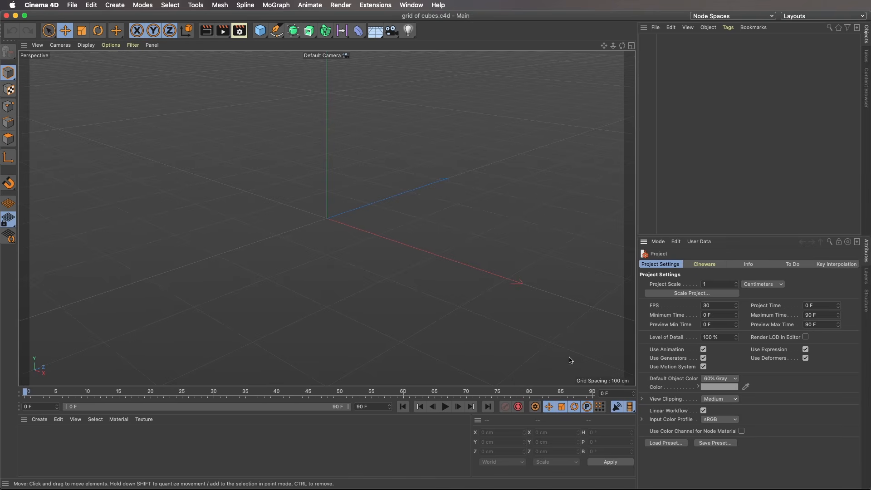
Add a cube at the origin and size it 100 x 100 x 10 cm.
{"action": "left_click", "coordinate": [260, 31]}
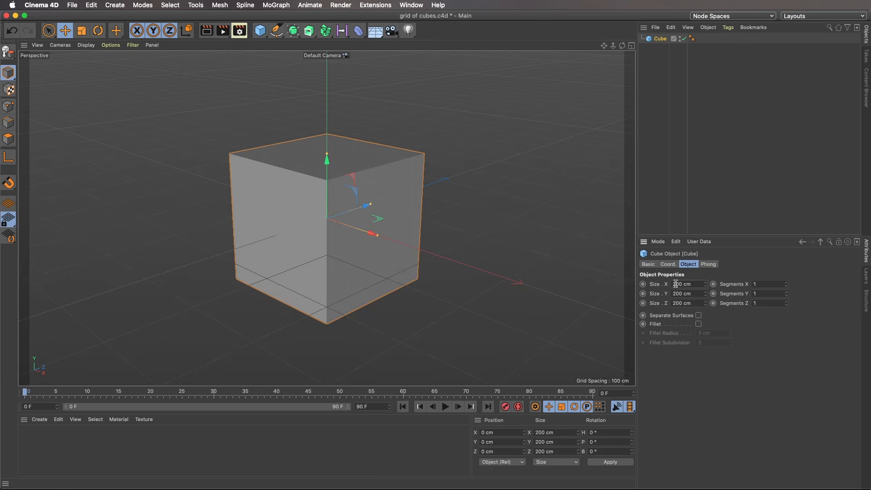
{"action": "type", "text": "100"}
{"action": "key", "text": "Tab"}
{"action": "type", "text": "100"}
{"action": "key", "text": "Tab"}
{"action": "type", "text": "10"}
{"action": "key", "text": "Return"}
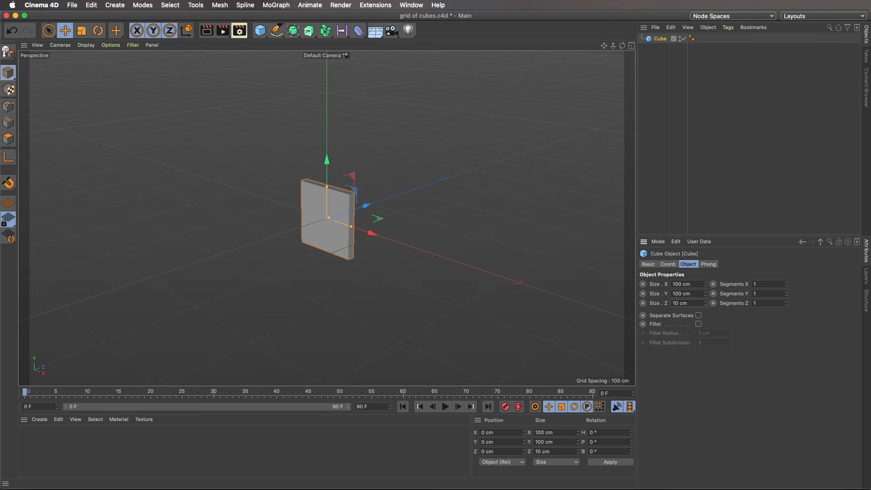
{"action": "left_click_drag", "start_coordinate": [321, 222], "coordinate": [443, 195], "text": "alt"}
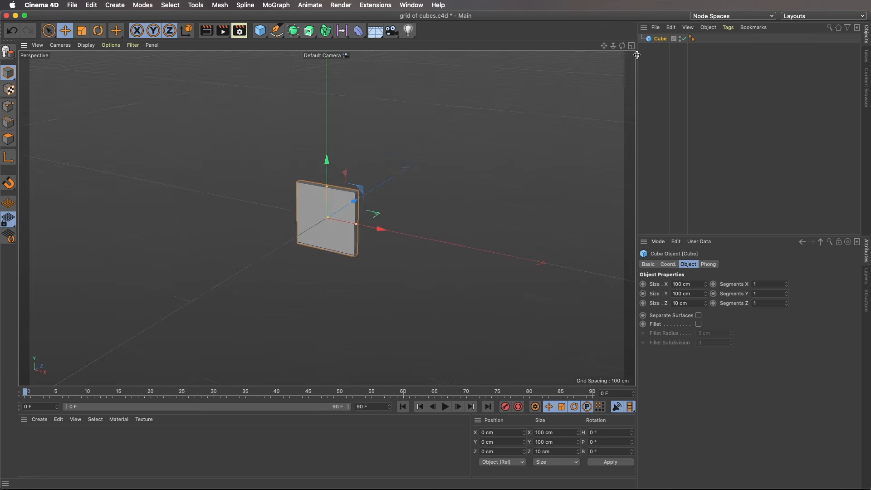
Create an instance of the cube, renamed Original Cube, and stack two instances above it with the upper one at Y 220 cm.
{"action": "left_click", "coordinate": [294, 33]}
{"action": "left_click", "coordinate": [404, 75]}
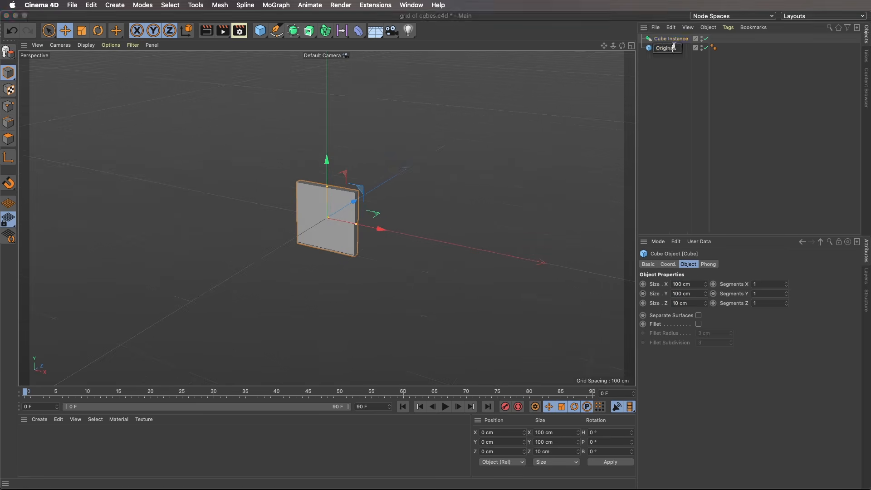
{"action": "left_click_drag", "start_coordinate": [330, 182], "coordinate": [330, 111]}
{"action": "left_click_drag", "start_coordinate": [295, 240], "coordinate": [304, 197], "text": "alt"}
{"action": "middle_click_drag", "start_coordinate": [304, 197], "coordinate": [310, 254], "text": "alt"}
{"action": "left_click_drag", "start_coordinate": [675, 40], "coordinate": [674, 35], "text": "ctrl"}
{"action": "double_click", "coordinate": [492, 443]}
{"action": "type", "text": "220"}
{"action": "key", "text": "Return"}
Duplicate the stacked instances upward to complete a column of nine cubes, setting the last four copies to Y 715 cm.
{"action": "left_click", "coordinate": [671, 48], "text": "shift"}
{"action": "left_click_drag", "start_coordinate": [353, 132], "coordinate": [353, 35], "text": "ctrl"}
{"action": "left_click", "coordinate": [421, 136]}
{"action": "left_click_drag", "start_coordinate": [426, 172], "coordinate": [405, 218], "text": "alt"}
{"action": "middle_click_drag", "start_coordinate": [405, 217], "coordinate": [387, 259], "text": "alt"}
{"action": "left_click", "coordinate": [674, 39]}
{"action": "left_click", "coordinate": [676, 67], "text": "shift"}
{"action": "left_click_drag", "start_coordinate": [294, 150], "coordinate": [274, 136], "text": "ctrl"}
{"action": "type", "text": "715"}
{"action": "key", "text": "Return"}
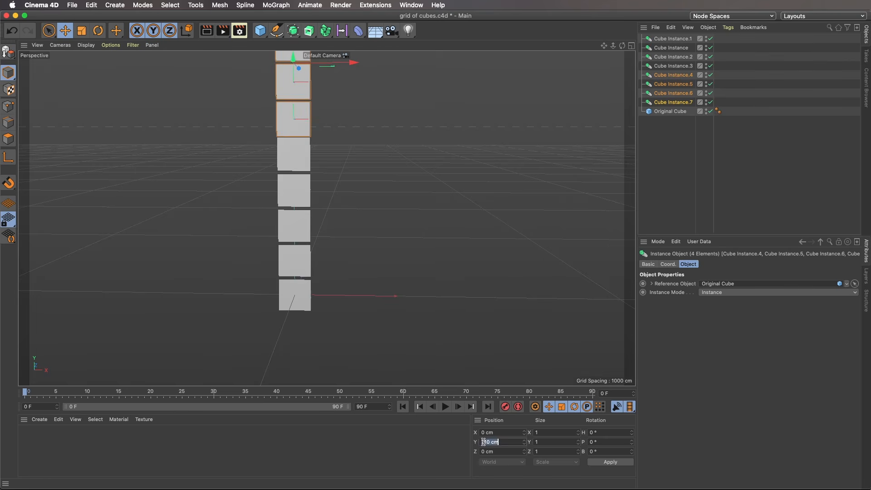
Duplicate the column's eight instances as a second column at X 110 cm.
{"action": "left_click", "coordinate": [706, 179]}
{"action": "middle_click_drag", "start_coordinate": [363, 236], "coordinate": [315, 299], "text": "alt"}
{"action": "left_click_drag", "start_coordinate": [315, 300], "coordinate": [330, 253], "text": "alt"}
{"action": "left_click", "coordinate": [673, 39]}
{"action": "left_click", "coordinate": [674, 102], "text": "shift"}
{"action": "left_click_drag", "start_coordinate": [311, 203], "coordinate": [341, 204], "text": "ctrl"}
{"action": "double_click", "coordinate": [486, 433]}
{"action": "type", "text": "110"}
{"action": "key", "text": "Return"}
Duplicate one instance of the second column and place it at Y 0 cm to fill the bottom row.
{"action": "left_click", "coordinate": [758, 220]}
{"action": "left_click", "coordinate": [680, 177]}
{"action": "left_click_drag", "start_coordinate": [676, 121], "coordinate": [676, 125], "text": "ctrl"}
{"action": "left_click_drag", "start_coordinate": [285, 280], "coordinate": [285, 311]}
{"action": "double_click", "coordinate": [486, 442]}
{"action": "type", "text": "0"}
{"action": "key", "text": "Return"}
{"action": "left_click", "coordinate": [690, 215]}
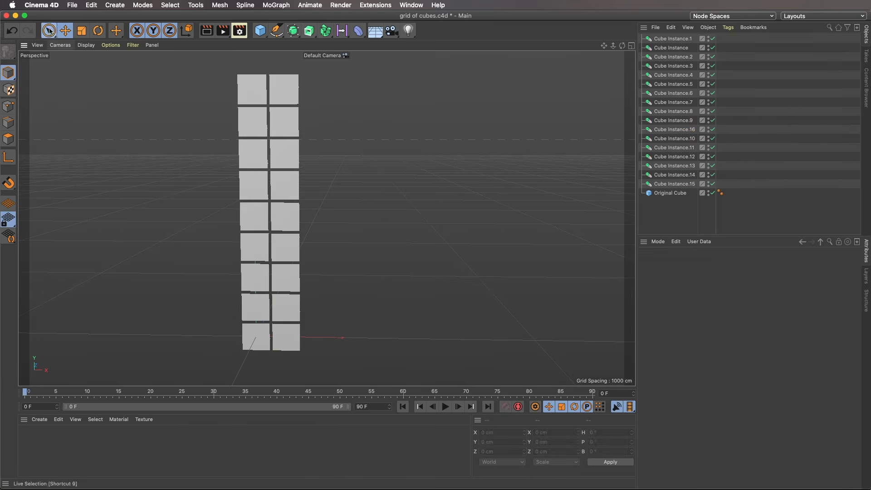
Duplicate the second column's nine instances as a third column at X 220 cm.
{"action": "left_click", "coordinate": [673, 112]}
{"action": "left_click", "coordinate": [680, 185], "text": "shift"}
{"action": "left_click_drag", "start_coordinate": [330, 218], "coordinate": [364, 219], "text": "ctrl"}
{"action": "double_click", "coordinate": [486, 433]}
{"action": "type", "text": "220"}
{"action": "key", "text": "Return"}
Rectangle-select finished columns and copy them sideways to extend the grid to seven columns.
{"action": "key", "text": "0"}
{"action": "left_click_drag", "start_coordinate": [349, 64], "coordinate": [286, 364]}
{"action": "left_click_drag", "start_coordinate": [363, 218], "coordinate": [488, 218], "text": "ctrl"}
Change the Instance Mode of all cube instances to Render Instance and check one of them.
{"action": "left_click", "coordinate": [673, 39]}
{"action": "scroll", "coordinate": [680, 223], "scroll_direction": "down", "scroll_amount": 15}
{"action": "left_click", "coordinate": [680, 221], "text": "shift"}
{"action": "left_click", "coordinate": [779, 292]}
{"action": "left_click", "coordinate": [726, 310]}
{"action": "left_click", "coordinate": [690, 212]}
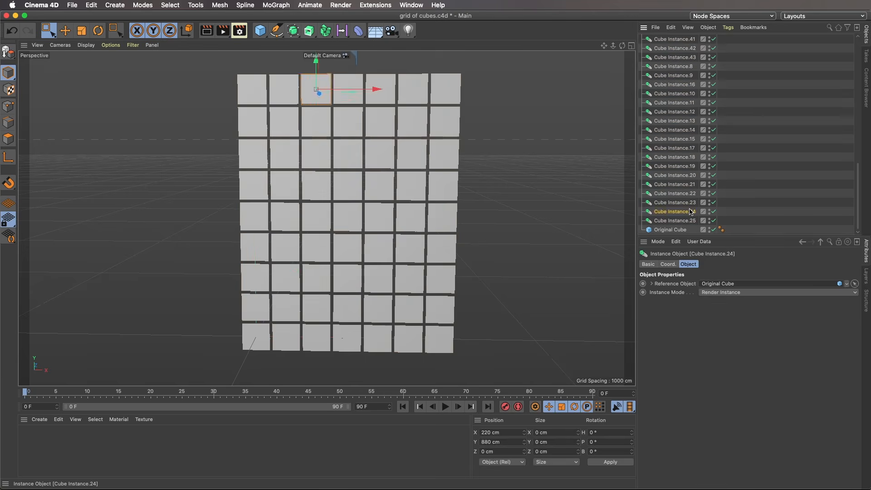
Duplicate the last two columns to X 825 cm to complete a nine-by-nine grid.
{"action": "left_click", "coordinate": [754, 209]}
{"action": "left_click_drag", "start_coordinate": [483, 62], "coordinate": [412, 366]}
{"action": "left_click_drag", "start_coordinate": [486, 218], "coordinate": [549, 218], "text": "ctrl"}
{"action": "double_click", "coordinate": [507, 433]}
{"action": "type", "text": "825"}
{"action": "key", "text": "Return"}
{"action": "scroll", "coordinate": [739, 49], "scroll_direction": "up", "scroll_amount": 15}
{"action": "left_click", "coordinate": [740, 49]}
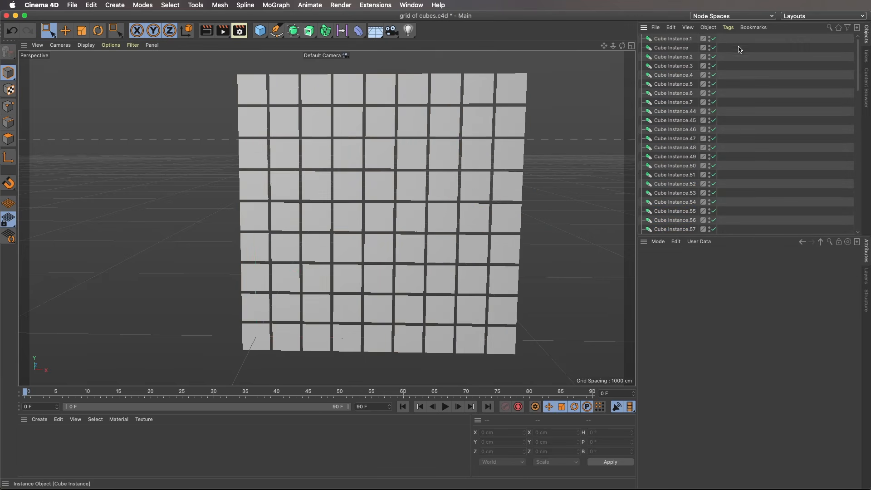
Add a Fracture object and nest the original cube and all its instances under it.
{"action": "left_click", "coordinate": [326, 30]}
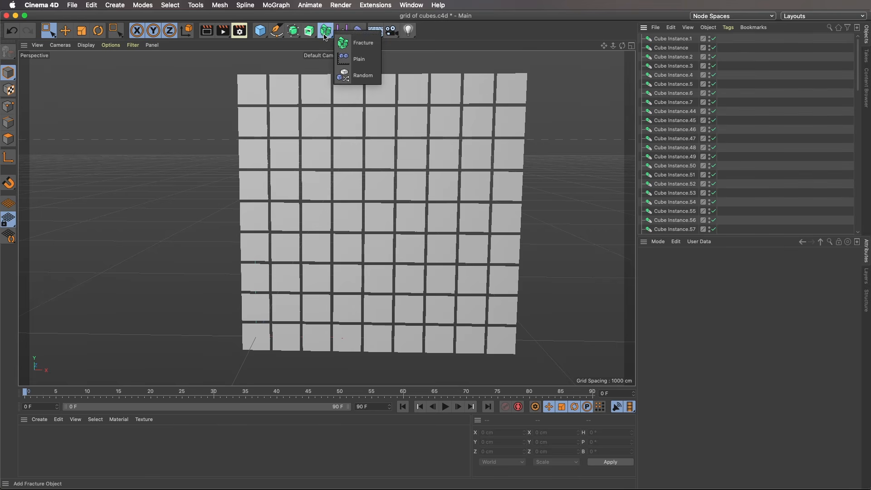
{"action": "left_click", "coordinate": [345, 44]}
{"action": "left_click", "coordinate": [255, 276]}
{"action": "scroll", "coordinate": [683, 108], "scroll_direction": "down", "scroll_amount": 5}
{"action": "scroll", "coordinate": [682, 108], "scroll_direction": "up", "scroll_amount": 3}
{"action": "key", "text": "super+a"}
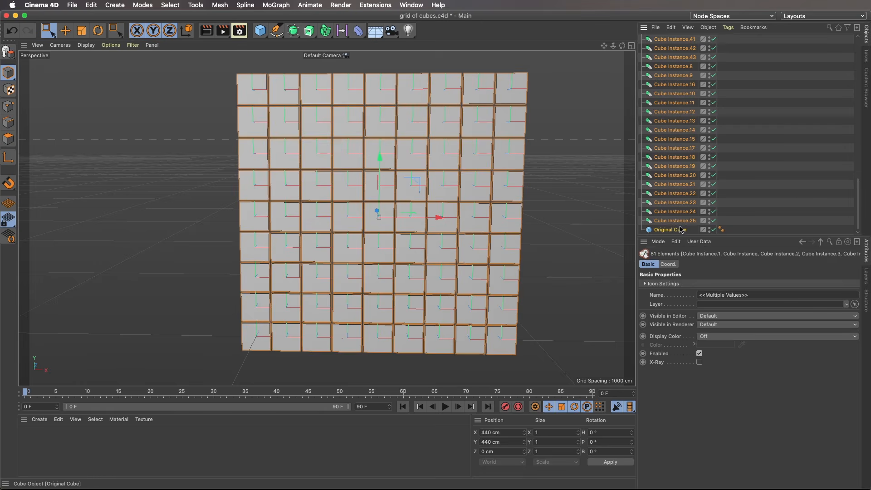
{"action": "scroll", "coordinate": [674, 145], "scroll_direction": "up", "scroll_amount": 6}
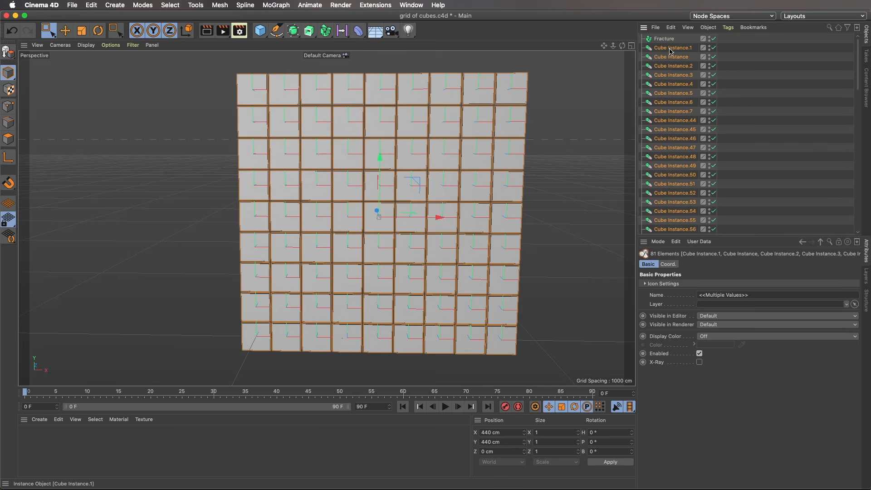
{"action": "left_click_drag", "start_coordinate": [667, 41], "coordinate": [667, 40]}
{"action": "scroll", "coordinate": [733, 199], "scroll_direction": "up", "scroll_amount": 15}
{"action": "left_click", "coordinate": [667, 40]}
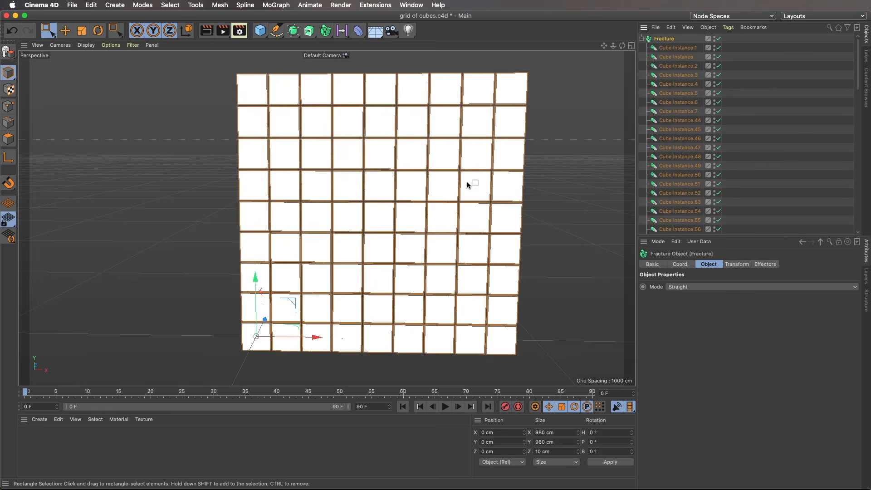
Add a Plain effector to the Fracture object.
{"action": "scroll", "coordinate": [434, 186], "scroll_direction": "down", "scroll_amount": 2}
{"action": "middle_click_drag", "start_coordinate": [434, 189], "coordinate": [400, 197], "text": "alt"}
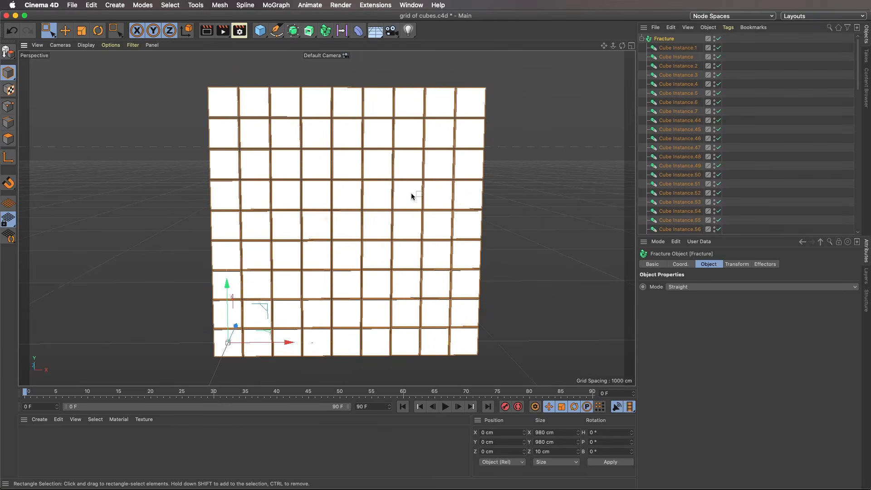
{"action": "left_click", "coordinate": [767, 265]}
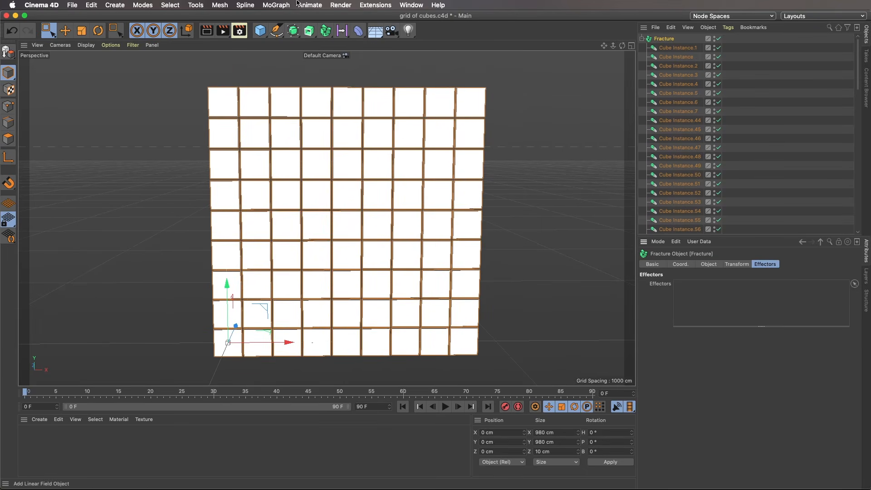
{"action": "left_click", "coordinate": [276, 5]}
{"action": "mouse_move", "coordinate": [299, 25]}
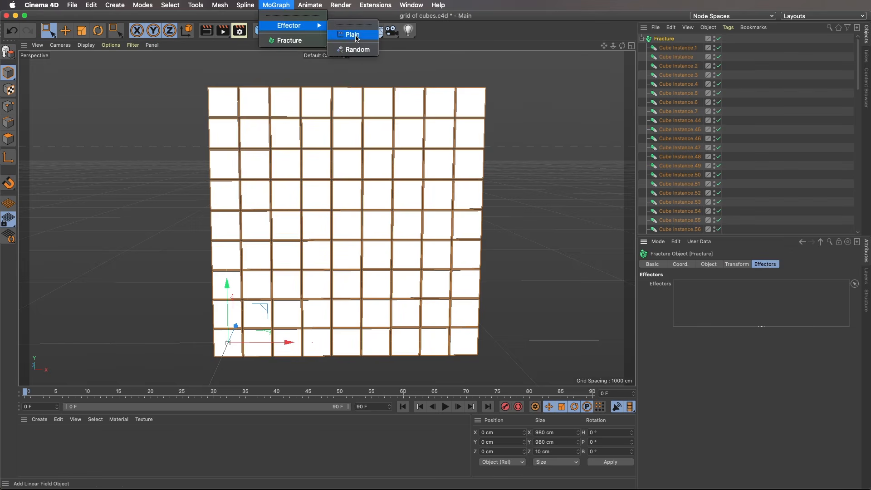
{"action": "left_click", "coordinate": [352, 35]}
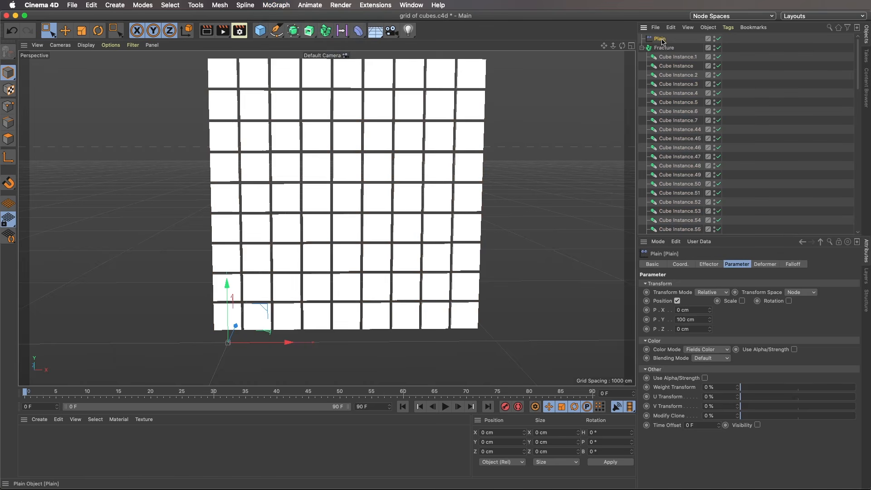
Turn off the Plain effector's position, enable its scale and try a uniform scale of -1.
{"action": "left_click", "coordinate": [677, 301]}
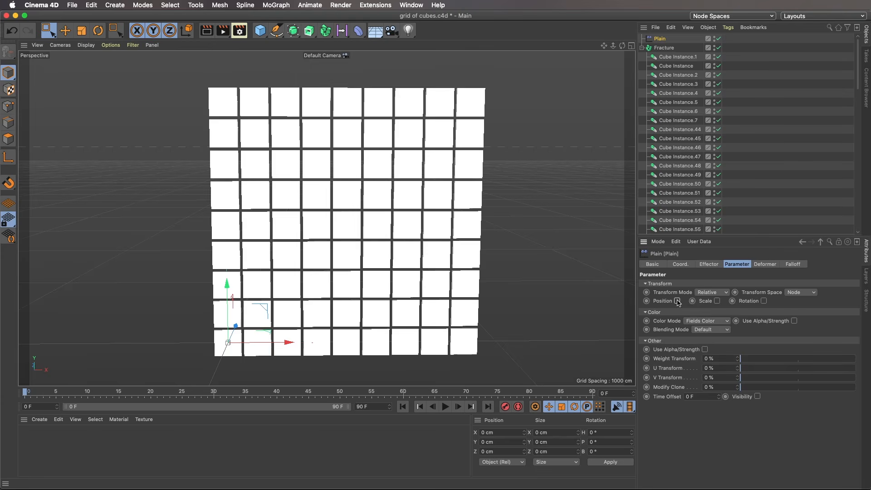
{"action": "left_click", "coordinate": [717, 301]}
{"action": "left_click", "coordinate": [740, 340]}
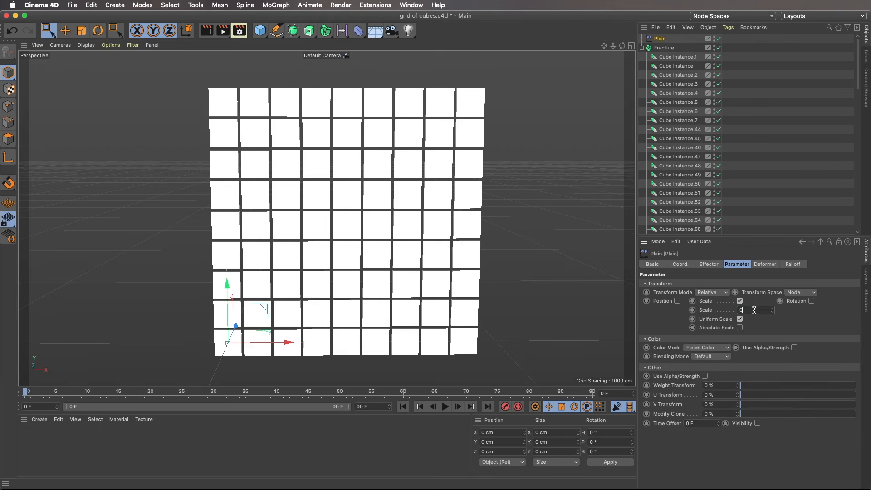
{"action": "type", "text": "-1"}
{"action": "key", "text": "Return"}
Change the Plain effector's scale to -0.5, then fine-tune it until the cubes shrink to small squares.
{"action": "type", "text": "-0."}
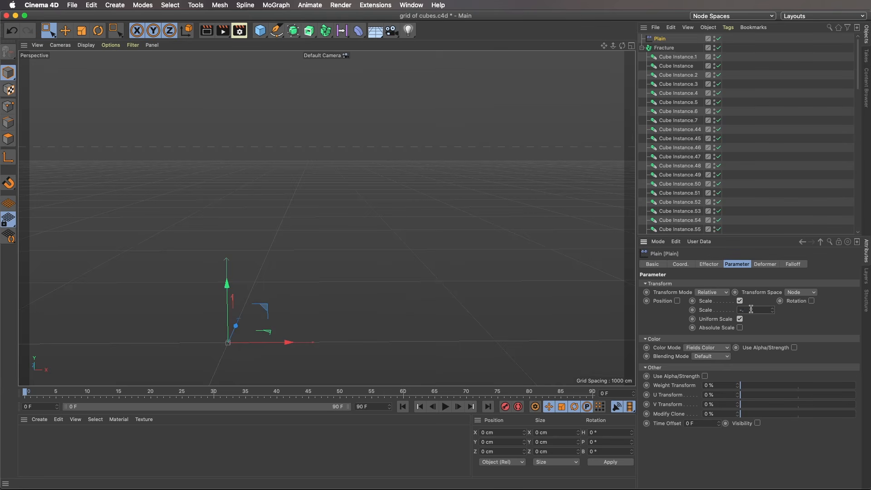
{"action": "type", "text": "5"}
{"action": "key", "text": "Return"}
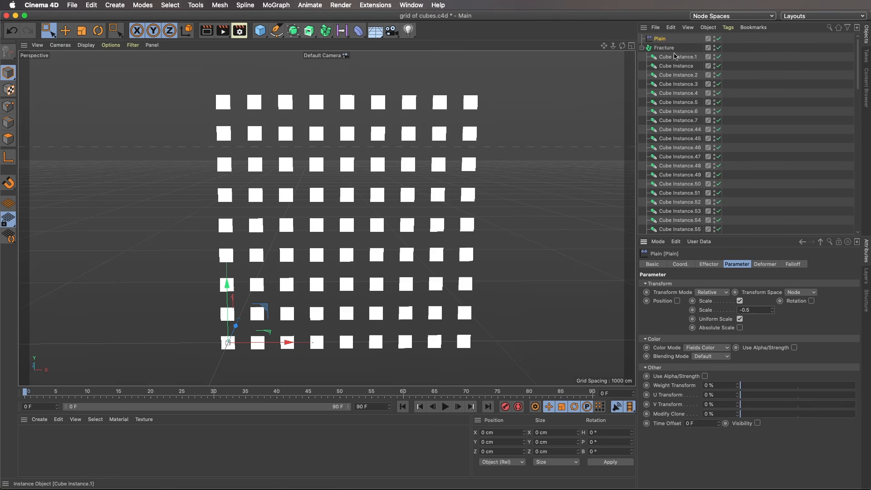
{"action": "key", "text": "BackSpace"}
{"action": "type", "text": "29"}
{"action": "key", "text": "Return"}
{"action": "left_click_drag", "start_coordinate": [767, 310], "coordinate": [763, 310]}
Add a Spherical Field to the Plain effector's falloff, move it to the grid's middle and enlarge it to about 268 cm.
{"action": "left_click", "coordinate": [794, 265]}
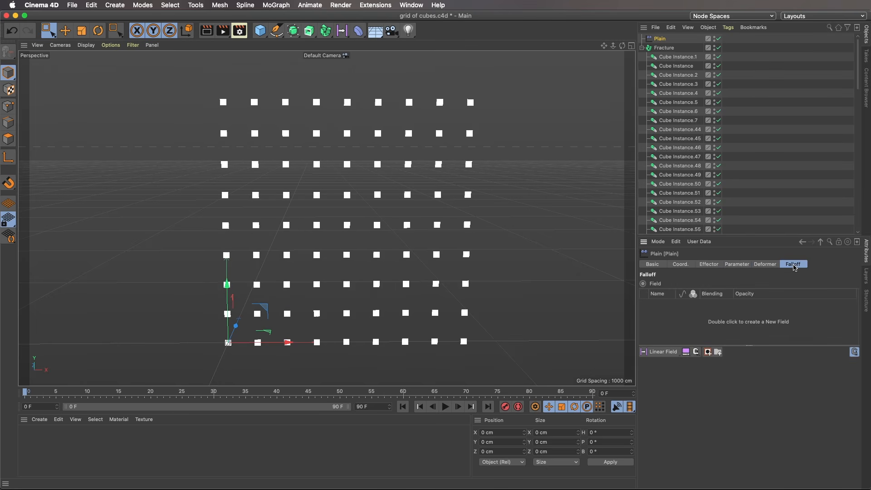
{"action": "left_click", "coordinate": [662, 354]}
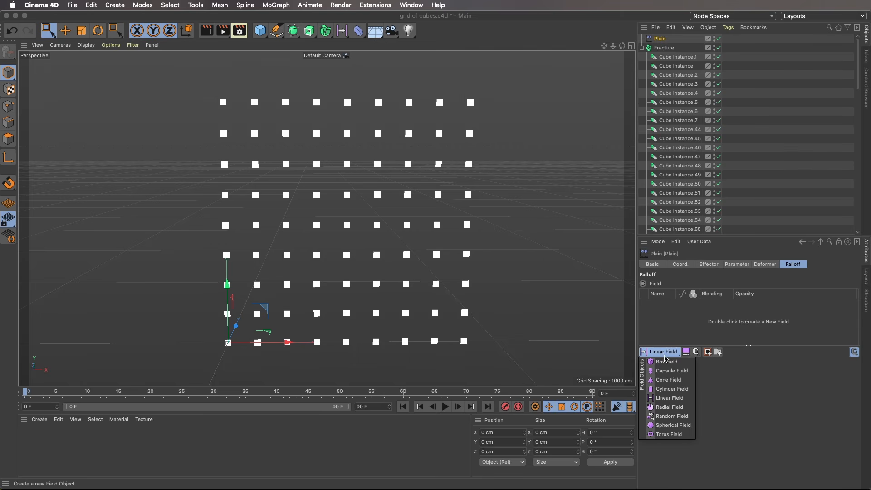
{"action": "left_click", "coordinate": [674, 426]}
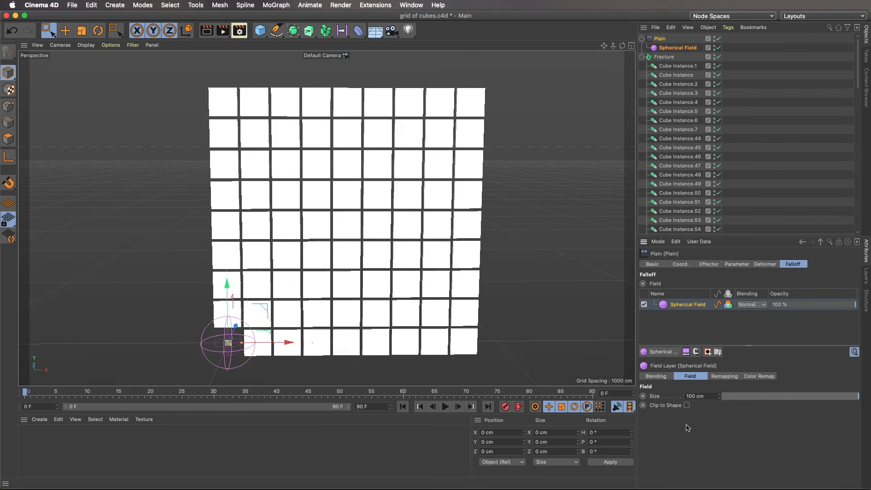
{"action": "left_click_drag", "start_coordinate": [267, 306], "coordinate": [374, 173]}
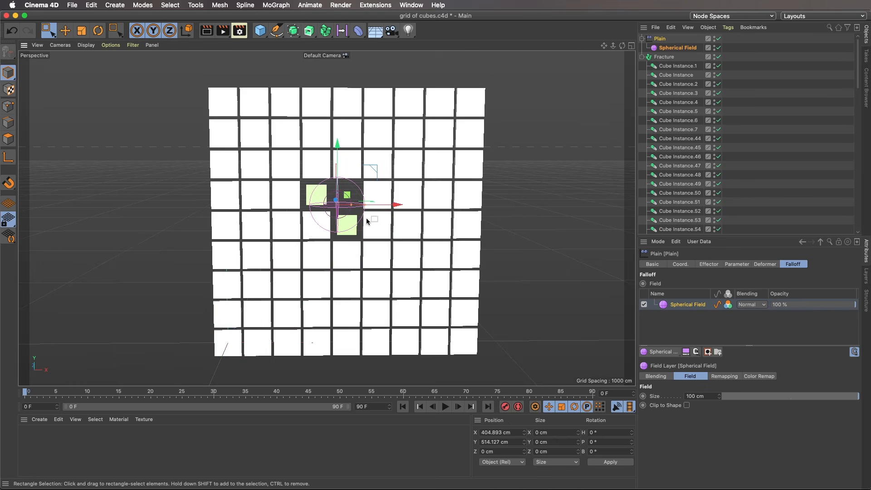
{"action": "left_click_drag", "start_coordinate": [364, 207], "coordinate": [412, 208]}
{"action": "left_click_drag", "start_coordinate": [375, 173], "coordinate": [392, 180]}
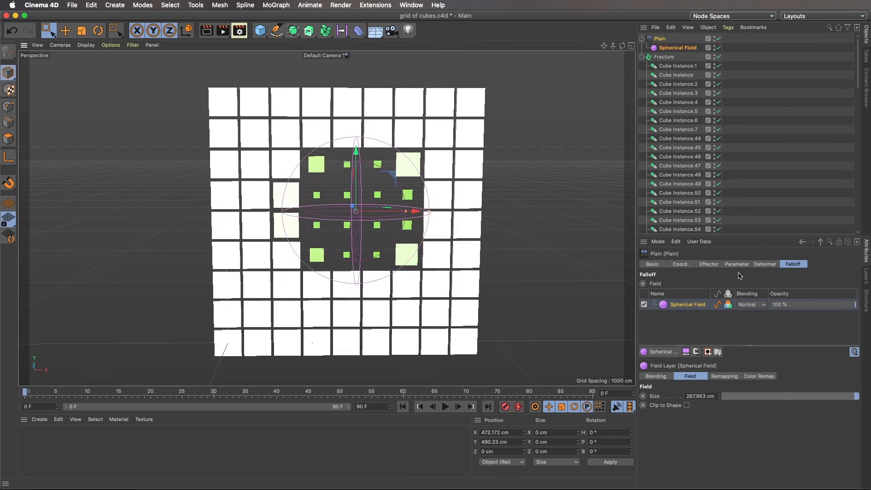
Invert the Spherical Field's remapping.
{"action": "left_click", "coordinate": [725, 376]}
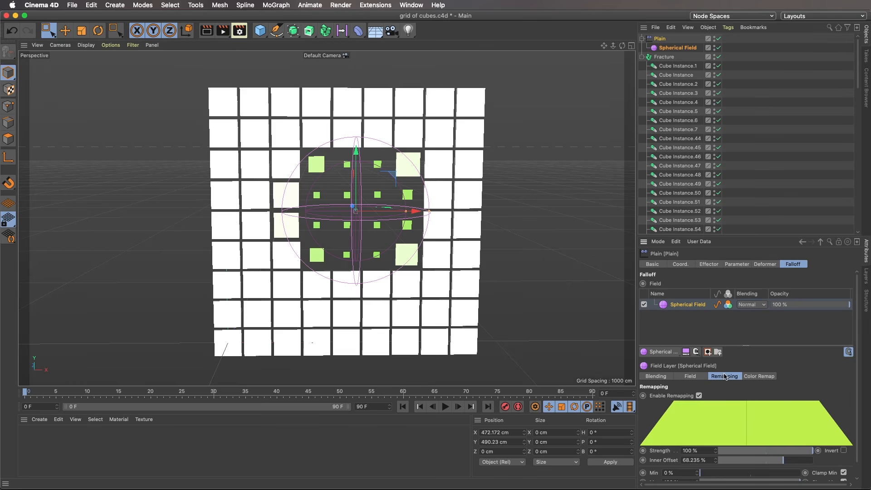
{"action": "scroll", "coordinate": [851, 422], "scroll_direction": "down", "scroll_amount": 2}
{"action": "left_click", "coordinate": [844, 442]}
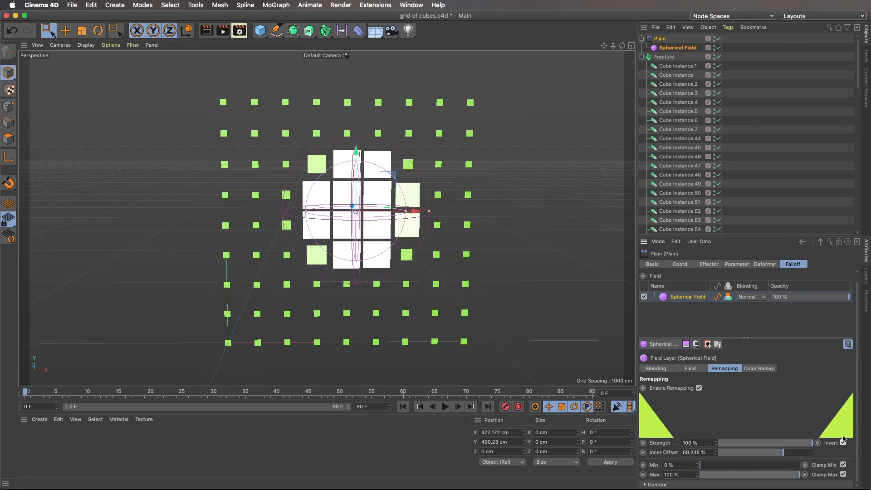
Shrink the Spherical Field and move it across the grid to about X 350 cm, Y 369 cm.
{"action": "left_click_drag", "start_coordinate": [418, 170], "coordinate": [380, 188]}
{"action": "left_click_drag", "start_coordinate": [408, 221], "coordinate": [366, 226]}
{"action": "mouse_move", "coordinate": [372, 187]}
{"action": "left_mouse_down"}
{"action": "mouse_move", "coordinate": [576, 189]}
{"action": "mouse_move", "coordinate": [282, 194]}
{"action": "mouse_move", "coordinate": [397, 243]}
{"action": "mouse_move", "coordinate": [379, 191]}
{"action": "left_mouse_up"}
{"action": "left_click_drag", "start_coordinate": [455, 210], "coordinate": [361, 212]}
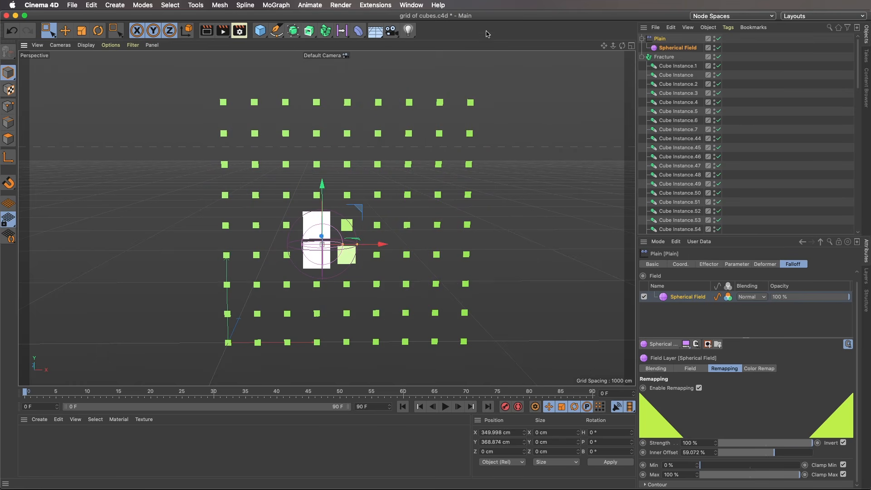
Switch to After Effects and set the Cineware renderer of the grid of cubes.c4d layer to Current.
{"action": "key", "text": "super+Tab"}
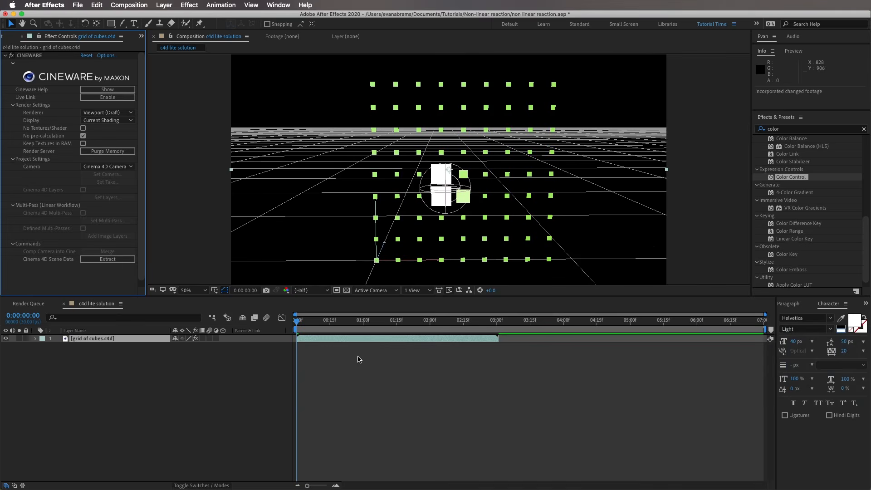
{"action": "left_click", "coordinate": [358, 360]}
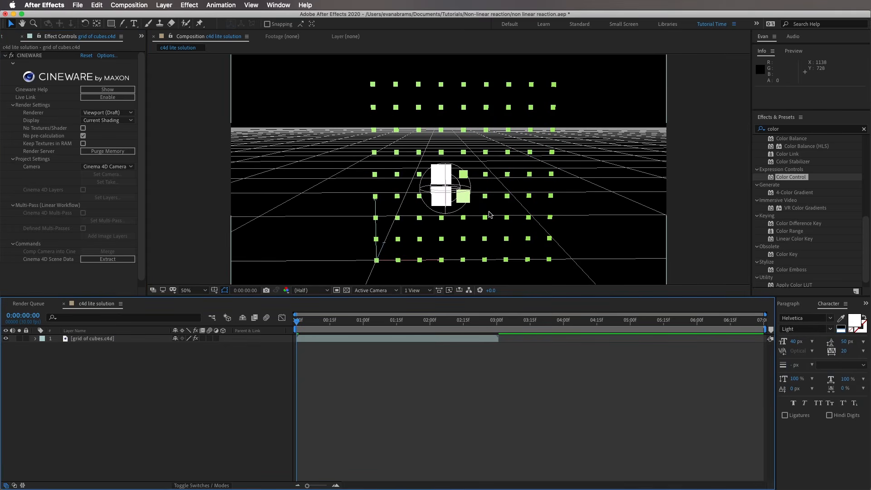
{"action": "left_click", "coordinate": [104, 113]}
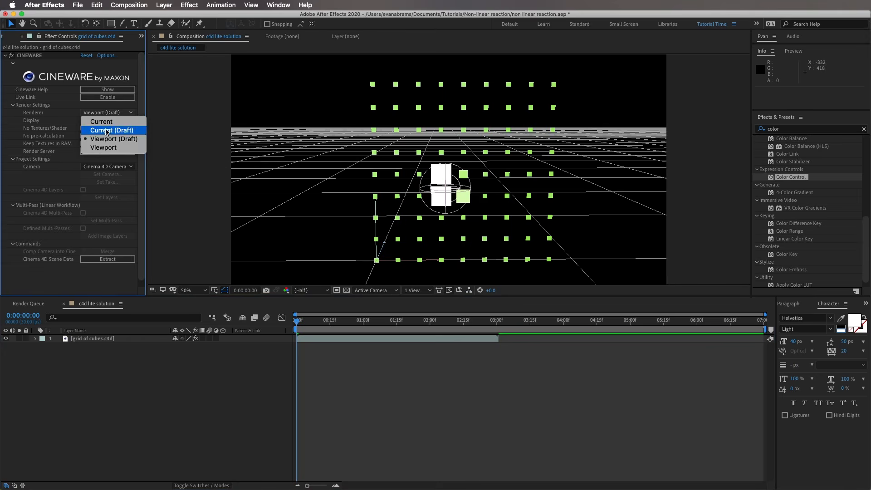
{"action": "left_click", "coordinate": [104, 121]}
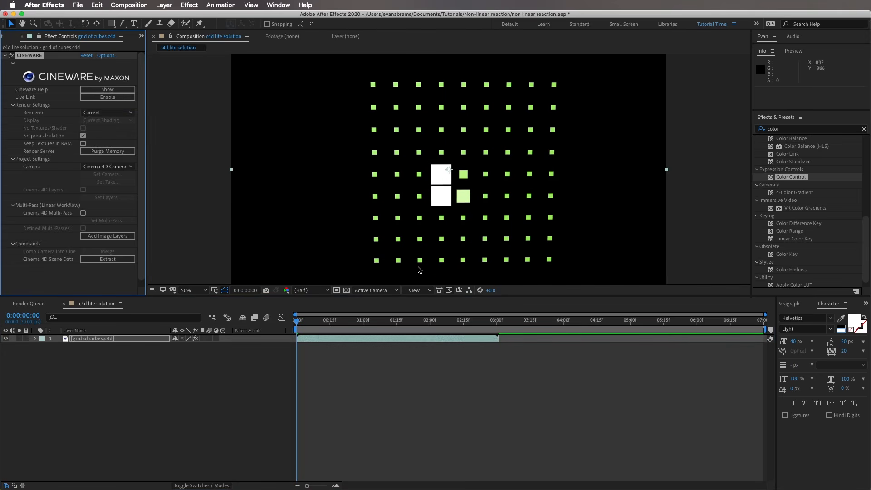
Switch to Cinema 4D, collapse the Fracture object and add a camera with Parallel projection.
{"action": "left_click", "coordinate": [322, 380]}
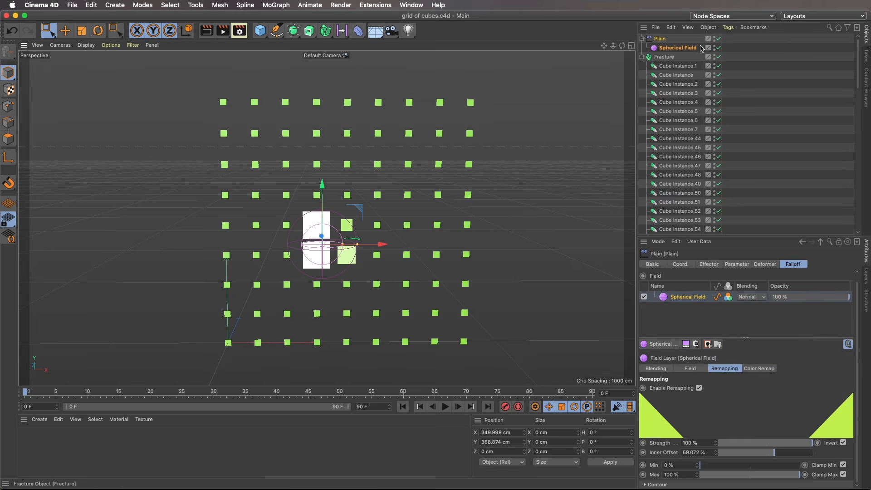
{"action": "left_click", "coordinate": [642, 48]}
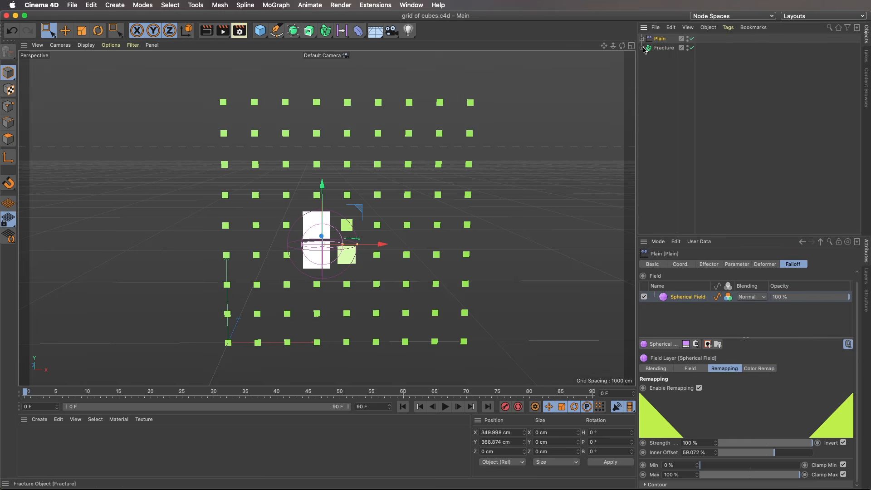
{"action": "left_click", "coordinate": [673, 84]}
{"action": "left_click", "coordinate": [392, 30]}
{"action": "left_click", "coordinate": [422, 46]}
{"action": "left_click", "coordinate": [697, 284]}
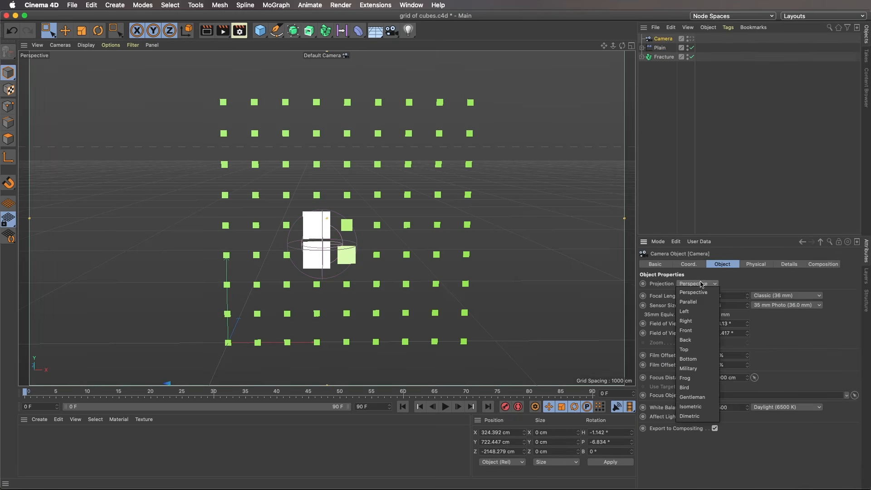
{"action": "left_click", "coordinate": [695, 299]}
Zero the camera's position and rotation on all axes and make it the active view camera.
{"action": "key", "text": "F5"}
{"action": "left_click", "coordinate": [688, 264]}
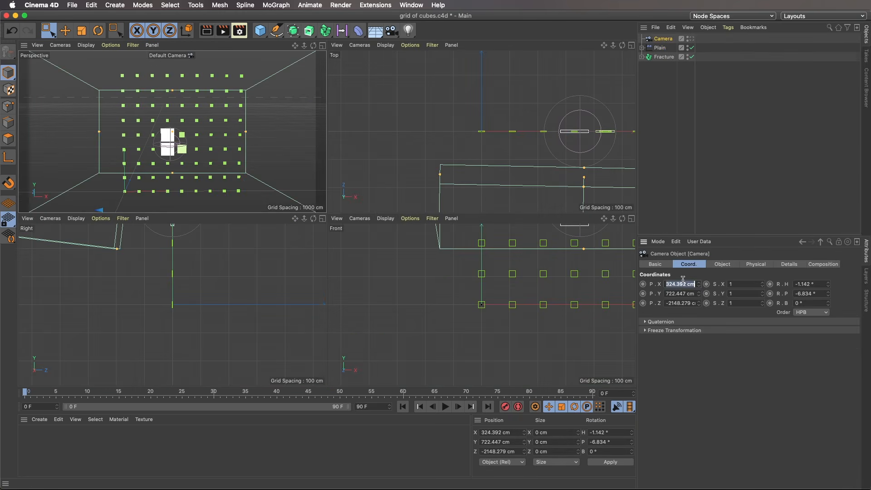
{"action": "type", "text": "0"}
{"action": "key", "text": "Tab"}
{"action": "type", "text": "0"}
{"action": "key", "text": "Return"}
{"action": "left_click", "coordinate": [691, 39]}
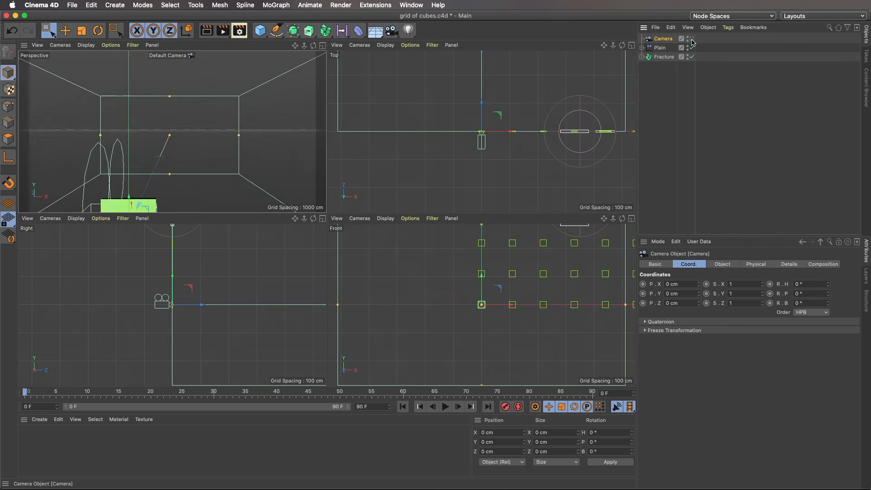
Move the camera to about X 438 cm and raise it up the grid so it frames the full width of the cubes.
{"action": "left_click", "coordinate": [555, 215]}
{"action": "left_click", "coordinate": [649, 42]}
{"action": "left_click_drag", "start_coordinate": [503, 132], "coordinate": [626, 140]}
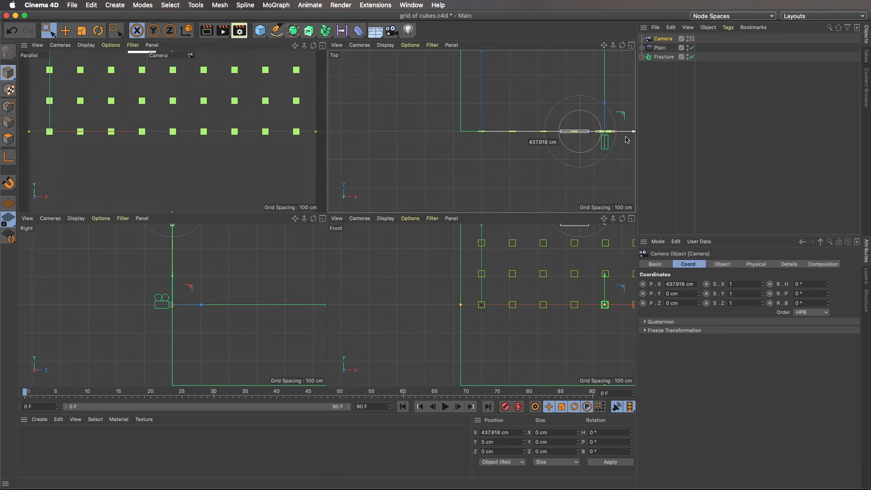
{"action": "middle_click", "coordinate": [594, 301]}
{"action": "scroll", "coordinate": [509, 159], "scroll_direction": "down", "scroll_amount": 8}
{"action": "left_click_drag", "start_coordinate": [535, 171], "coordinate": [538, 85]}
{"action": "scroll", "coordinate": [534, 89], "scroll_direction": "down", "scroll_amount": 3}
{"action": "middle_click_drag", "start_coordinate": [447, 114], "coordinate": [327, 218], "text": "alt"}
{"action": "scroll", "coordinate": [327, 218], "scroll_direction": "up", "scroll_amount": 5}
{"action": "middle_click", "coordinate": [290, 190]}
{"action": "middle_click", "coordinate": [164, 128]}
{"action": "left_click", "coordinate": [666, 83]}
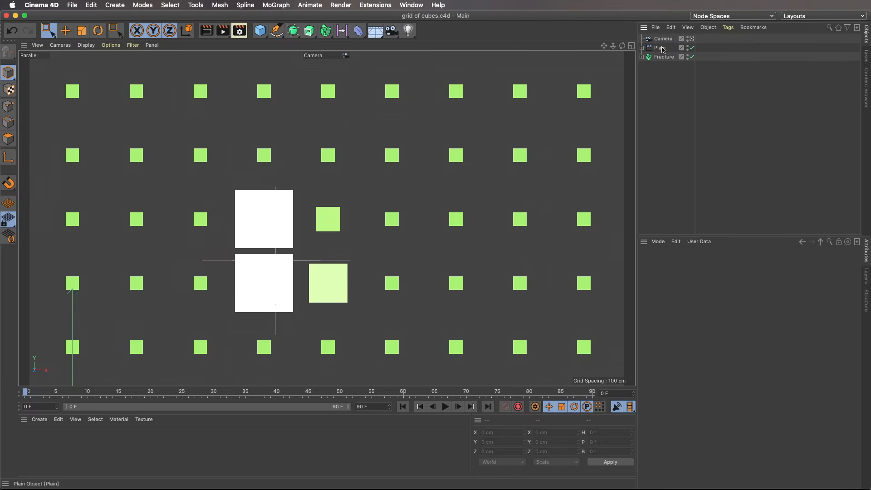
Add a Vibrate tag to the Plain effector's Spherical Field and enable its position vibration.
{"action": "left_click", "coordinate": [642, 48]}
{"action": "left_click", "coordinate": [680, 57]}
{"action": "right_click", "coordinate": [680, 58]}
{"action": "mouse_move", "coordinate": [698, 64]}
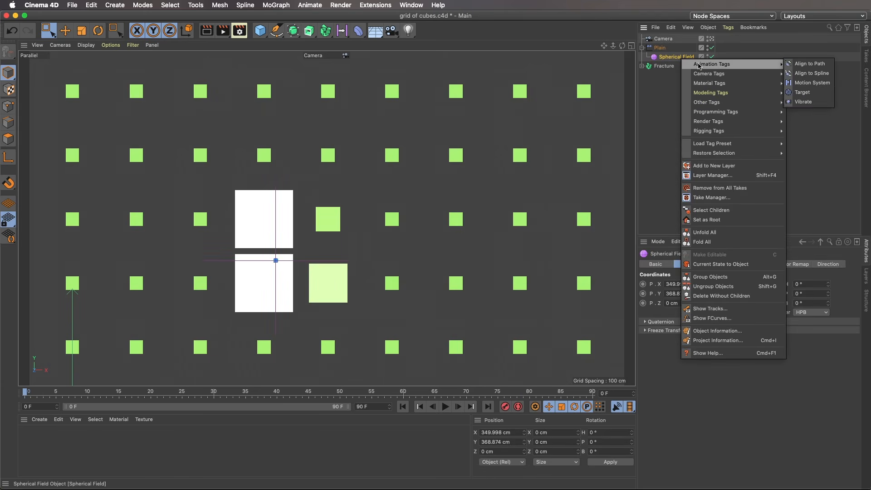
{"action": "left_click", "coordinate": [804, 101]}
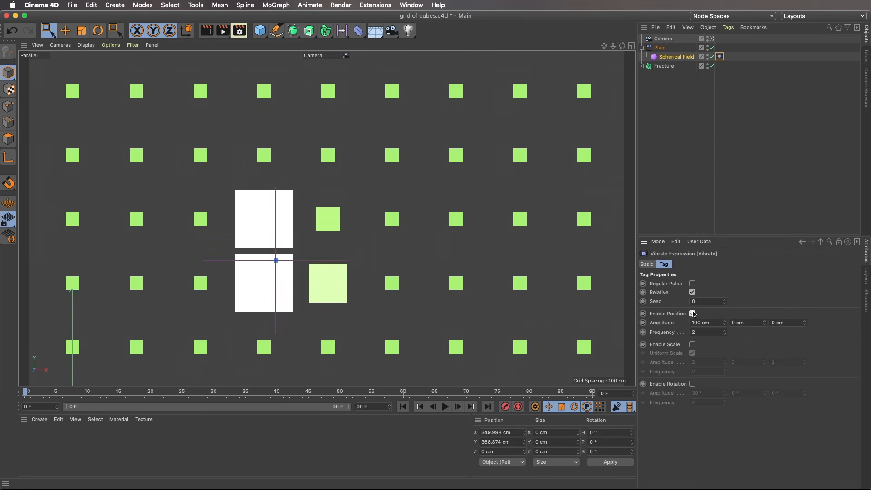
Set the Vibrate position frequency to 0.5 and adjust the X and Y amplitudes, with X at 500 cm, while previewing playback.
{"action": "key", "text": "F8"}
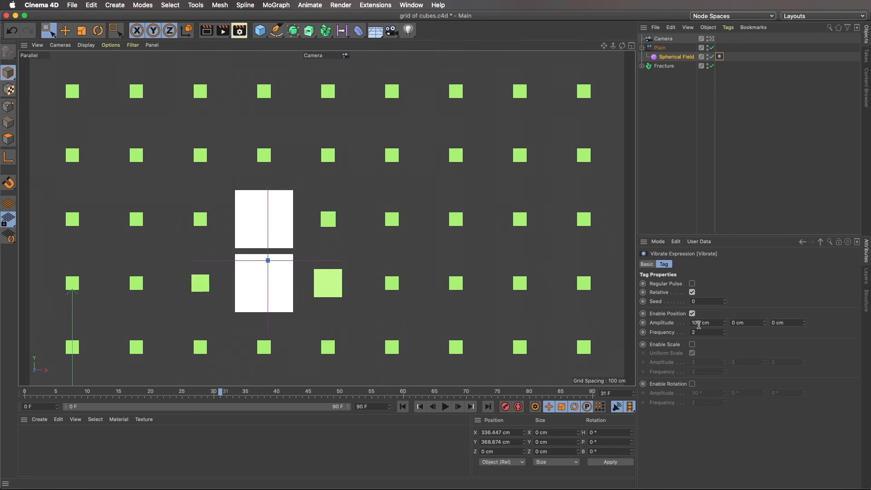
{"action": "mouse_move", "coordinate": [219, 392]}
{"action": "left_mouse_down"}
{"action": "mouse_move", "coordinate": [30, 393]}
{"action": "mouse_move", "coordinate": [215, 392]}
{"action": "left_mouse_up"}
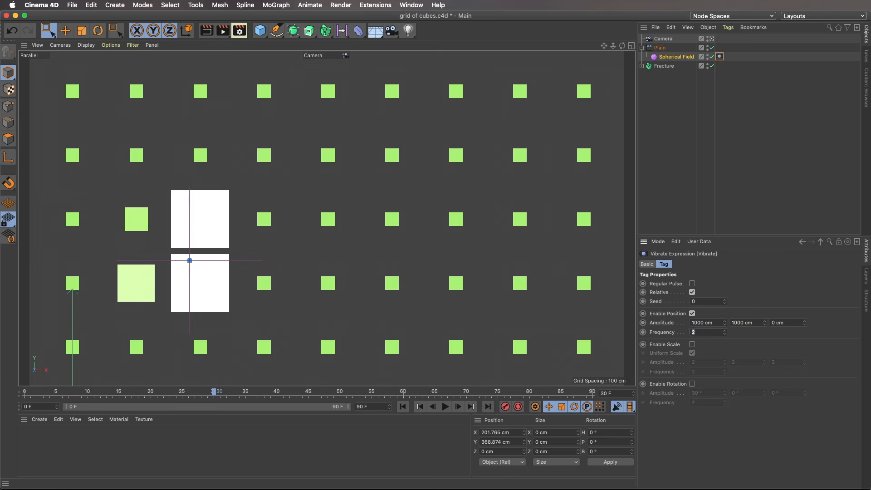
{"action": "left_click", "coordinate": [447, 407]}
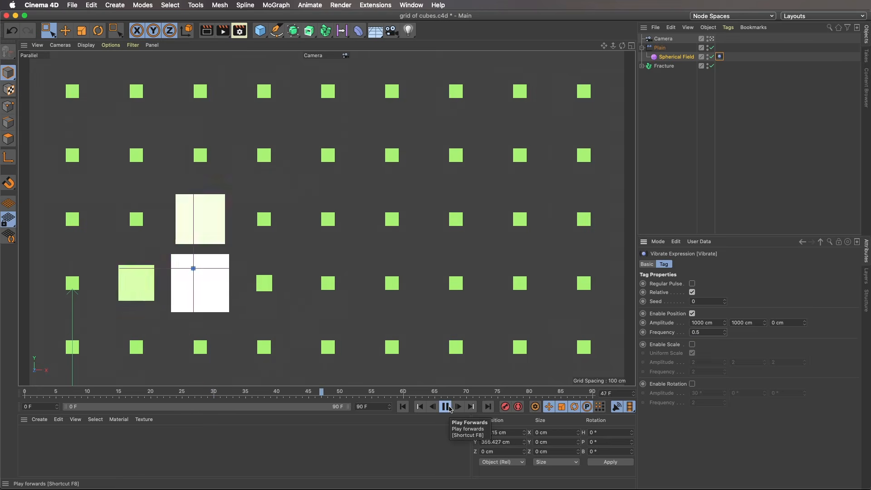
{"action": "left_click", "coordinate": [448, 407]}
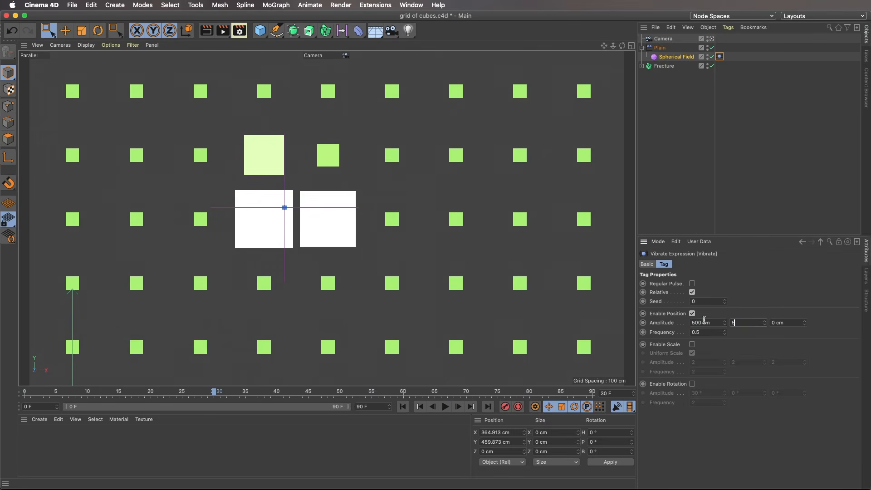
Shift the Spherical Field slightly in the front view and scrub the animation to frame 82 to check its movement.
{"action": "left_click", "coordinate": [676, 56]}
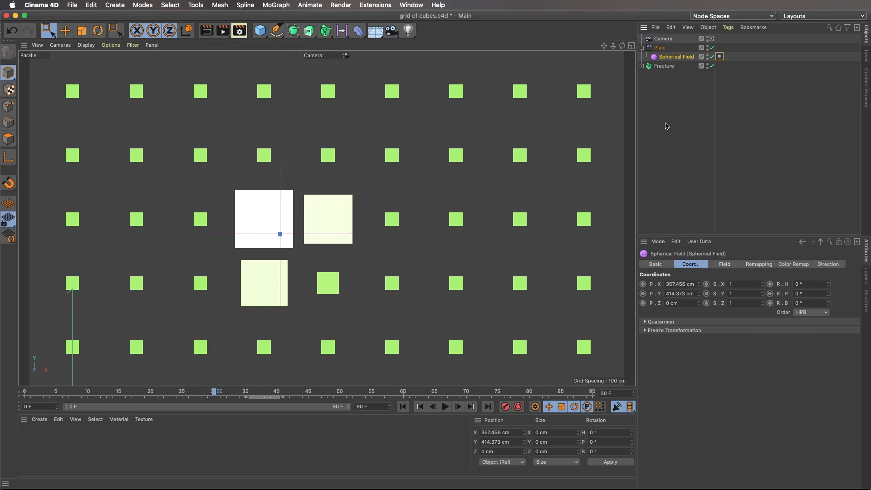
{"action": "left_click", "coordinate": [65, 31]}
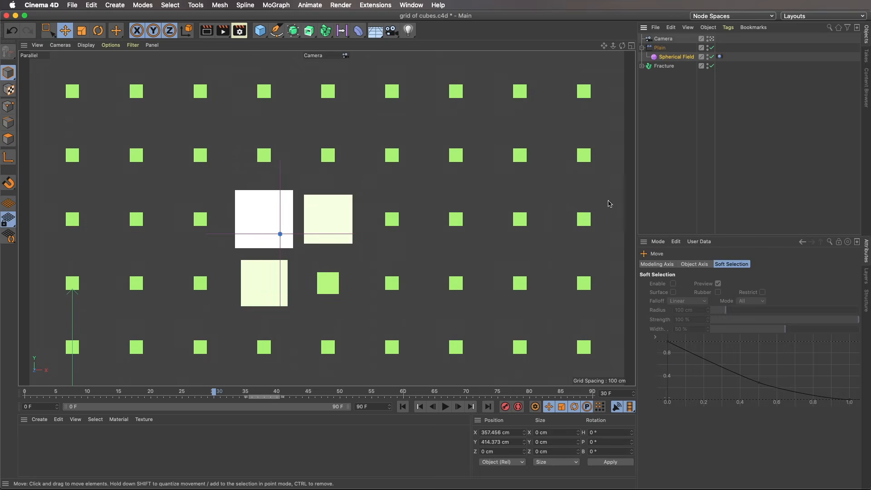
{"action": "left_click_drag", "start_coordinate": [664, 375], "coordinate": [152, 394]}
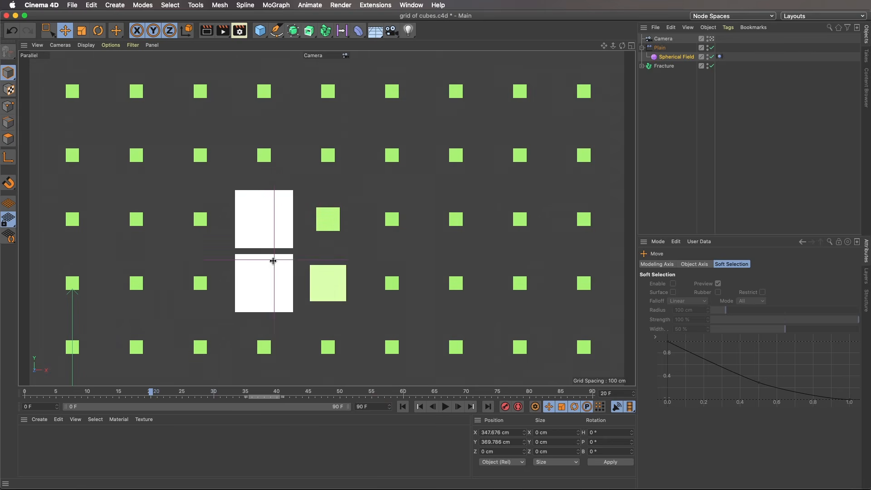
{"action": "middle_click", "coordinate": [277, 256]}
{"action": "left_click_drag", "start_coordinate": [516, 287], "coordinate": [530, 274]}
{"action": "left_click_drag", "start_coordinate": [62, 394], "coordinate": [543, 423]}
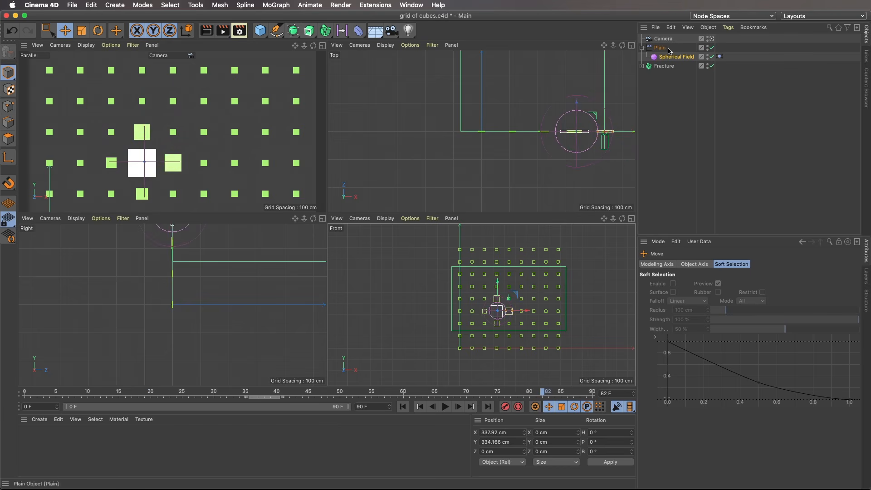
Pull the camera back from the cube grid along Z and reselect the Spherical Field.
{"action": "left_click", "coordinate": [663, 39]}
{"action": "left_click_drag", "start_coordinate": [609, 113], "coordinate": [606, 184]}
{"action": "left_click", "coordinate": [676, 56]}
Create a new material in the scene.
{"action": "double_click", "coordinate": [44, 442]}
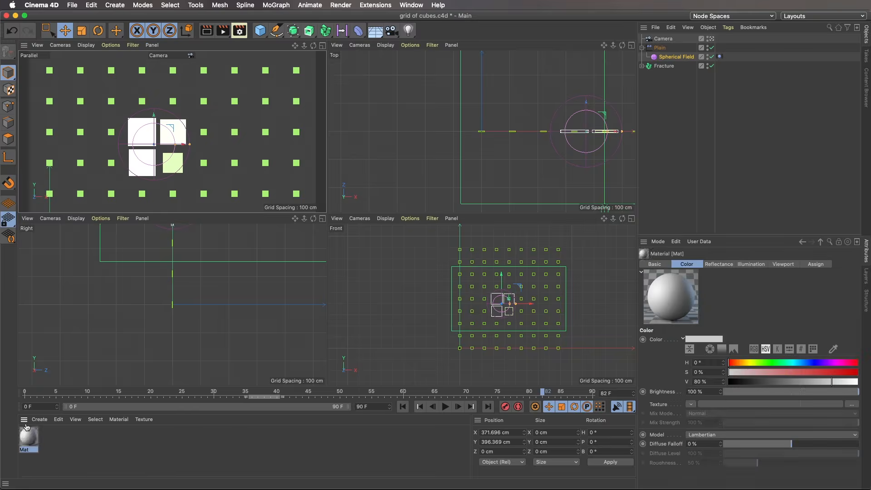